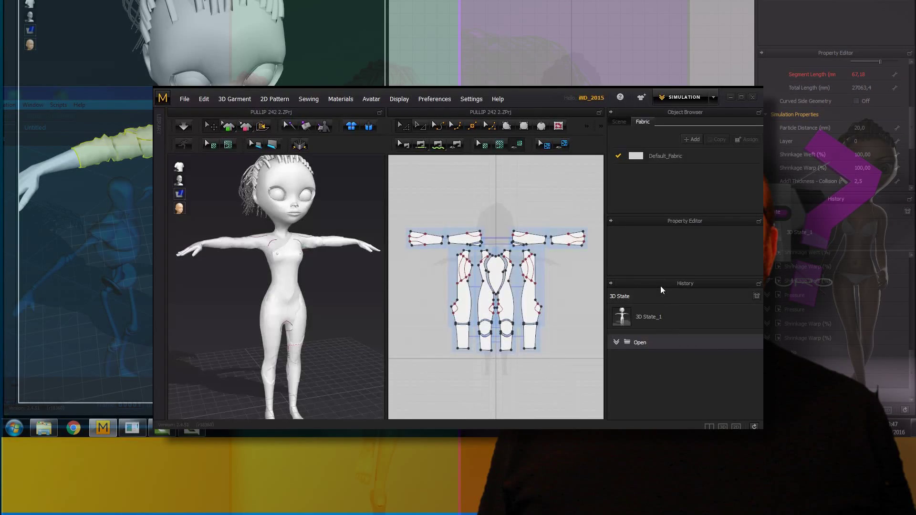
- Orbit the doll to a low three-quarter angle, enlarge the pattern pieces and select the sleeve piece
{"action": "mouse_move", "coordinate": [323, 209]}
{"action": "right_mouse_down"}
{"action": "mouse_move", "coordinate": [223, 226]}
{"action": "mouse_move", "coordinate": [234, 266]}
{"action": "mouse_move", "coordinate": [340, 244]}
{"action": "mouse_move", "coordinate": [346, 158]}
{"action": "right_mouse_up"}
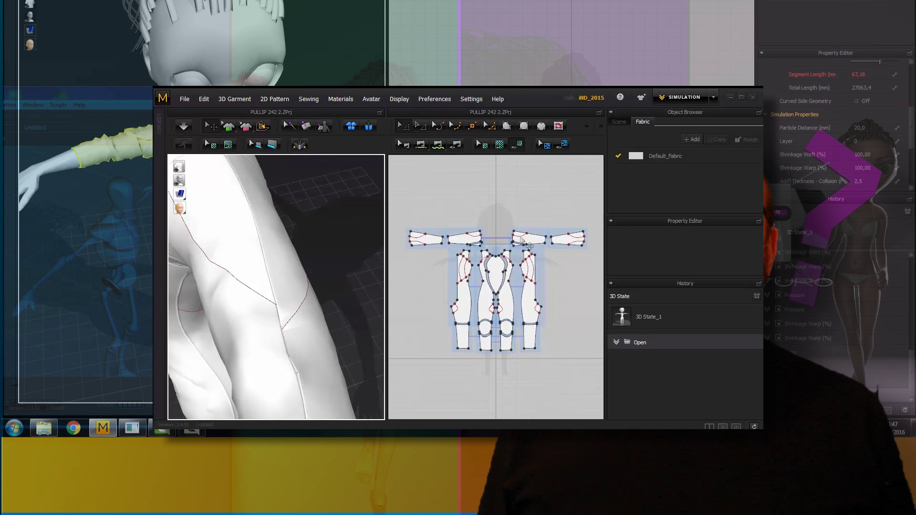
{"action": "right_click_drag", "start_coordinate": [448, 233], "coordinate": [455, 189], "text": "alt"}
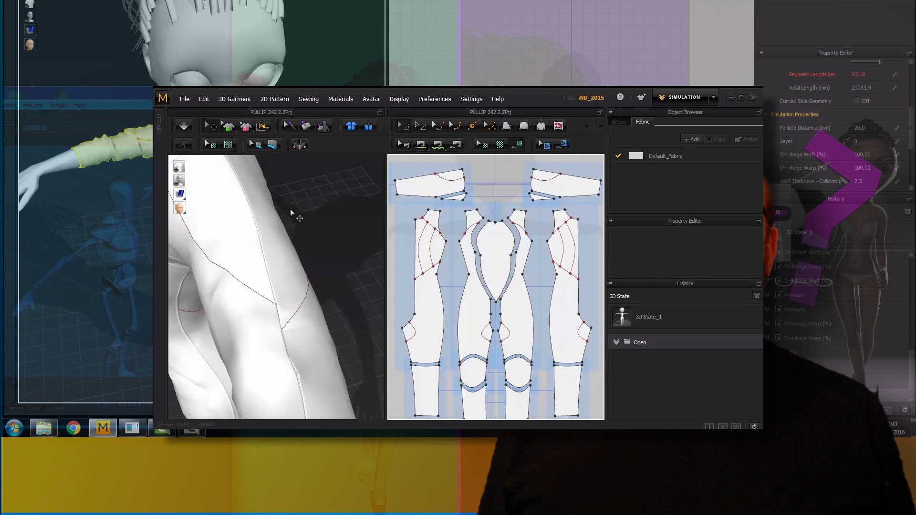
{"action": "left_click", "coordinate": [434, 176]}
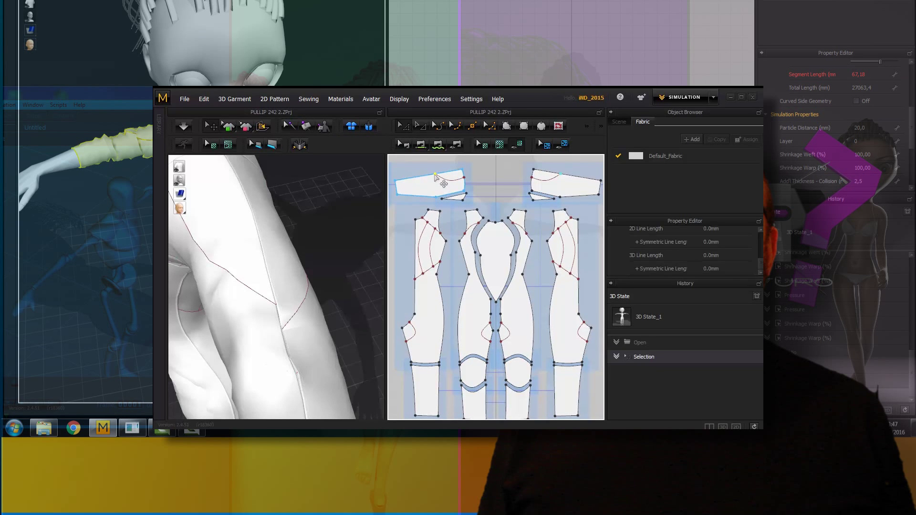
- Reshape the sleeve piece's top edge with several point edits, then orbit to the torso's back
{"action": "left_click", "coordinate": [435, 175]}
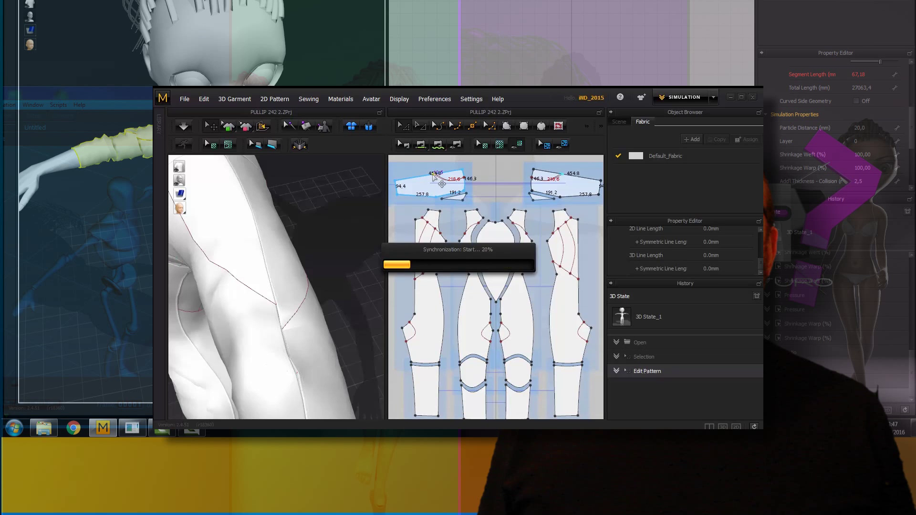
{"action": "left_click", "coordinate": [433, 179]}
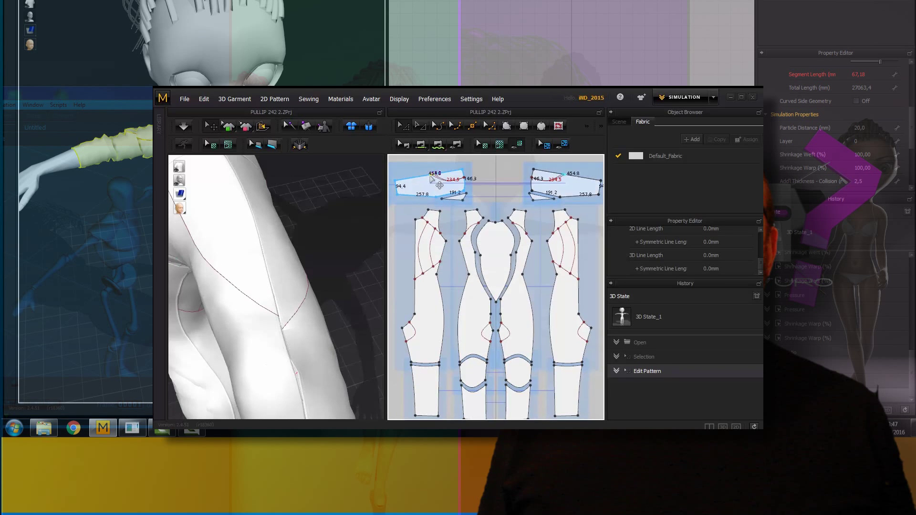
{"action": "left_click", "coordinate": [431, 176]}
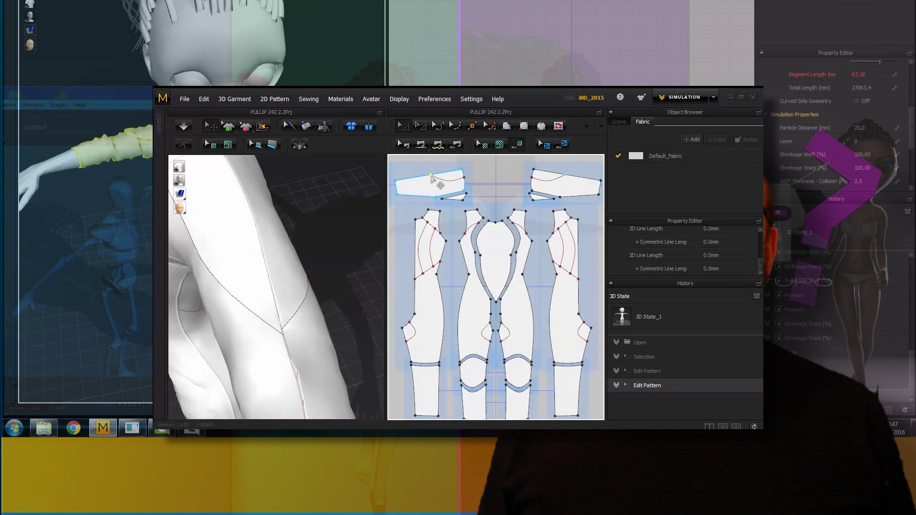
{"action": "left_click", "coordinate": [432, 177]}
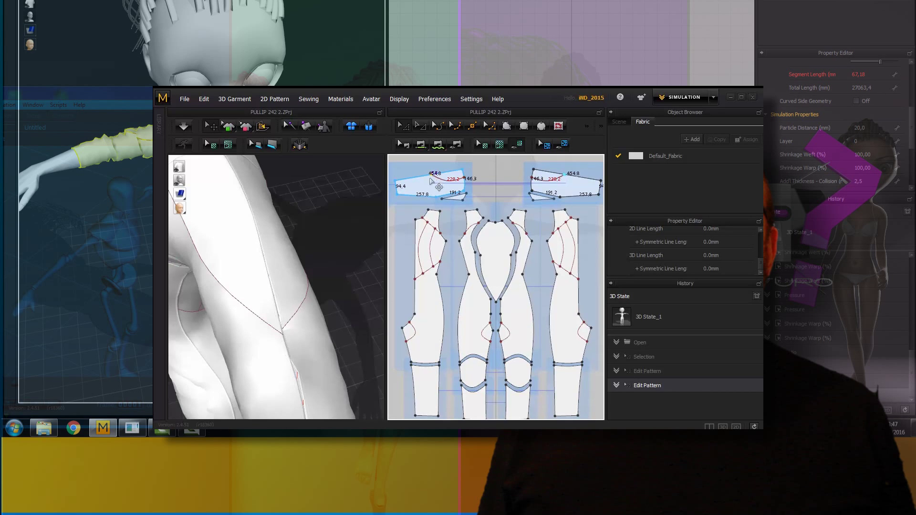
{"action": "left_click", "coordinate": [431, 179]}
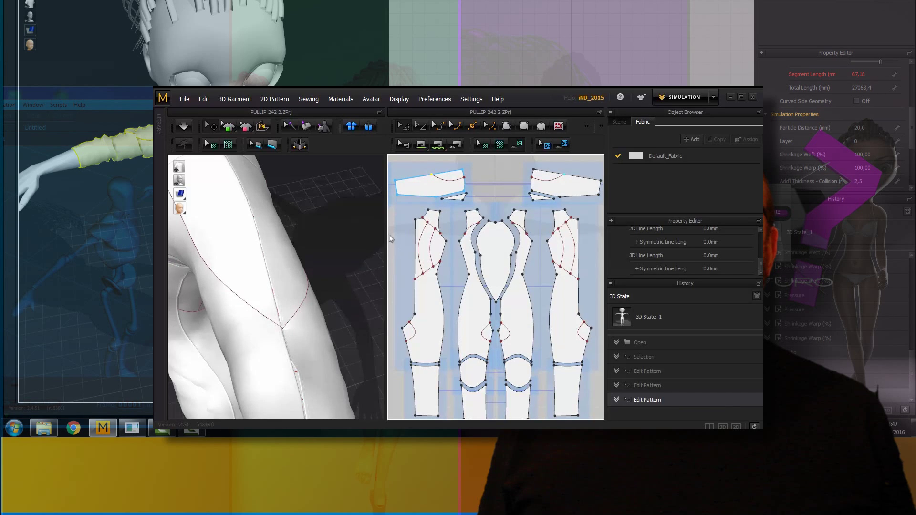
{"action": "mouse_move", "coordinate": [332, 248]}
{"action": "right_mouse_down"}
{"action": "mouse_move", "coordinate": [378, 212]}
{"action": "mouse_move", "coordinate": [378, 184]}
{"action": "mouse_move", "coordinate": [404, 142]}
{"action": "mouse_move", "coordinate": [389, 128]}
{"action": "right_mouse_up"}
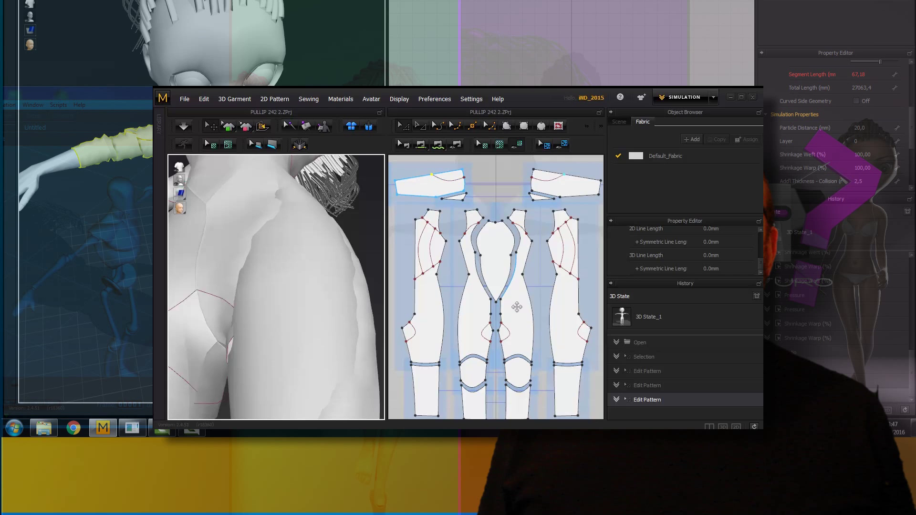
{"action": "left_click", "coordinate": [501, 344]}
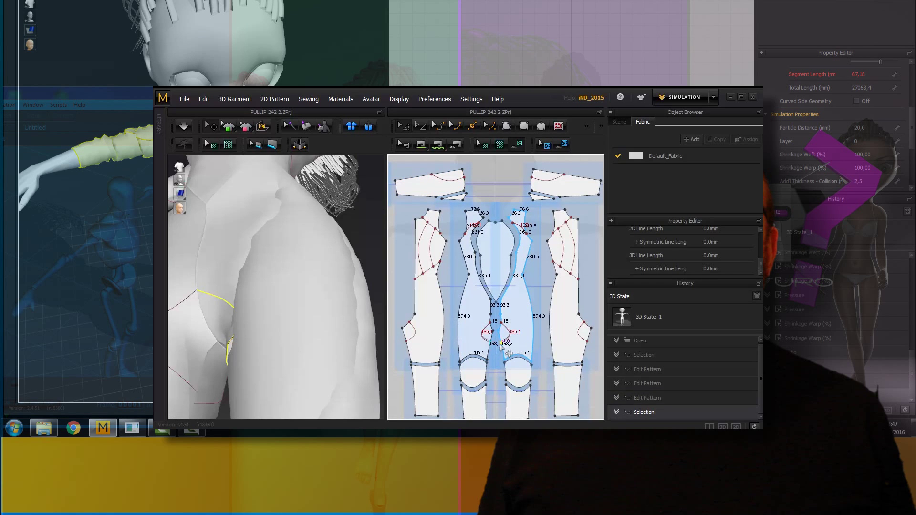
- Adjust the outline of the two centre body pieces
{"action": "left_click_drag", "start_coordinate": [501, 345], "coordinate": [502, 345]}
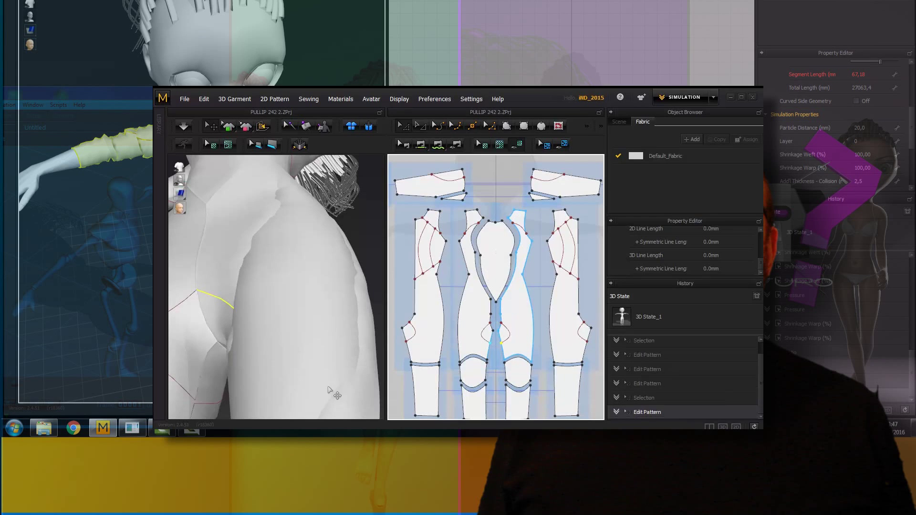
{"action": "left_click", "coordinate": [502, 346]}
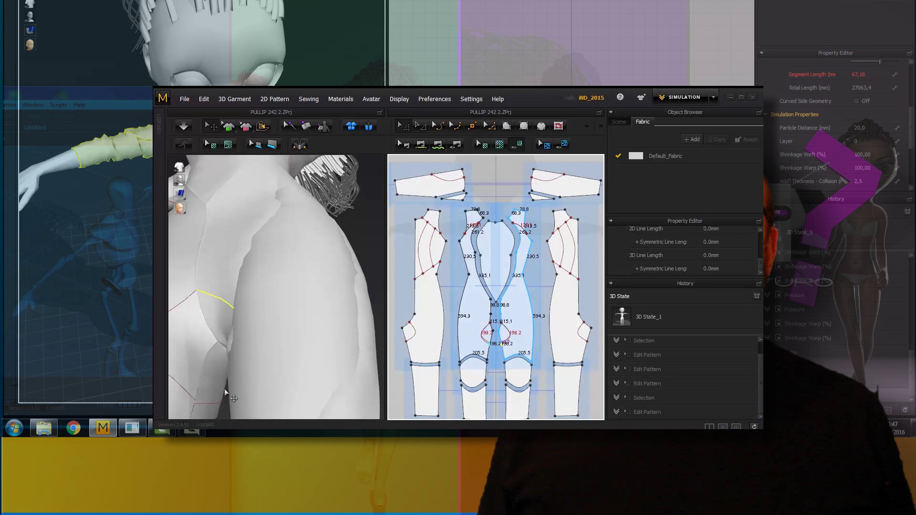
{"action": "left_click_drag", "start_coordinate": [502, 346], "coordinate": [501, 344]}
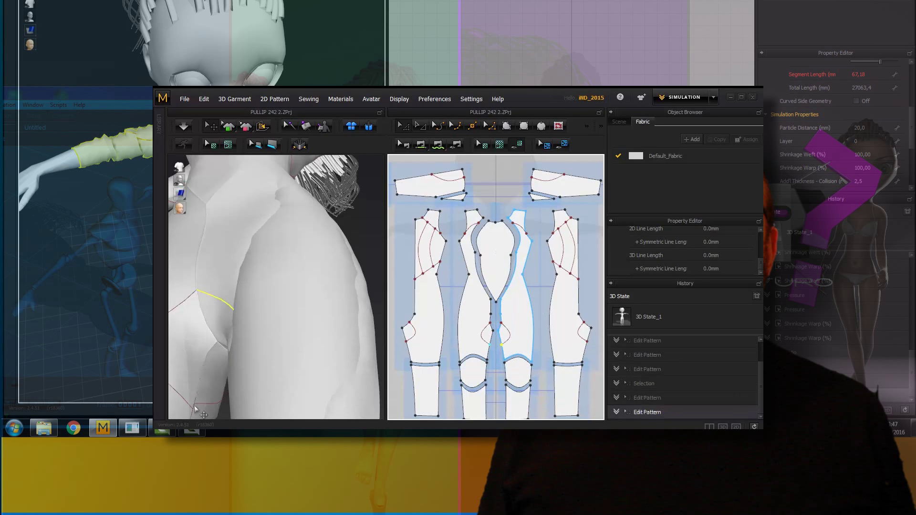
- Select the two outer leg pieces and adjust their points
{"action": "left_click", "coordinate": [587, 344]}
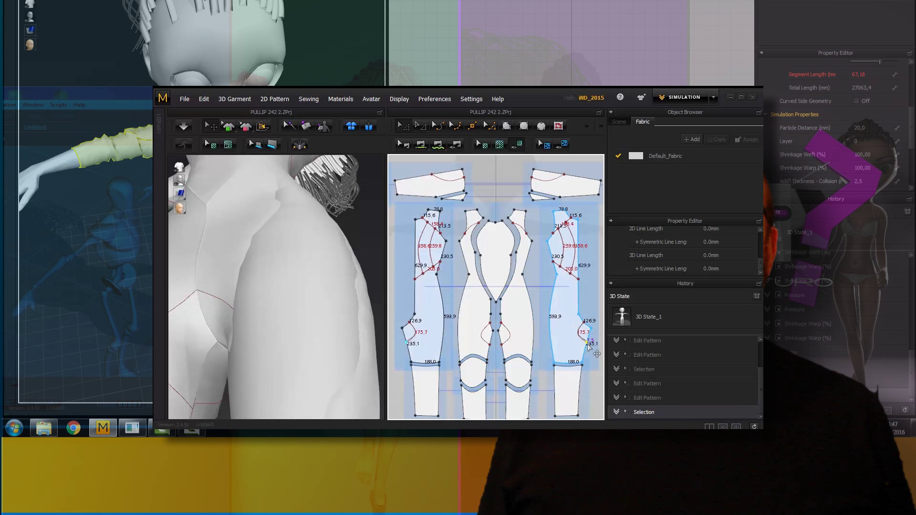
{"action": "left_click_drag", "start_coordinate": [587, 345], "coordinate": [586, 343]}
{"action": "mouse_move", "coordinate": [307, 256]}
{"action": "right_mouse_down"}
{"action": "mouse_move", "coordinate": [336, 292]}
{"action": "mouse_move", "coordinate": [334, 306]}
{"action": "mouse_move", "coordinate": [339, 260]}
{"action": "right_mouse_up"}
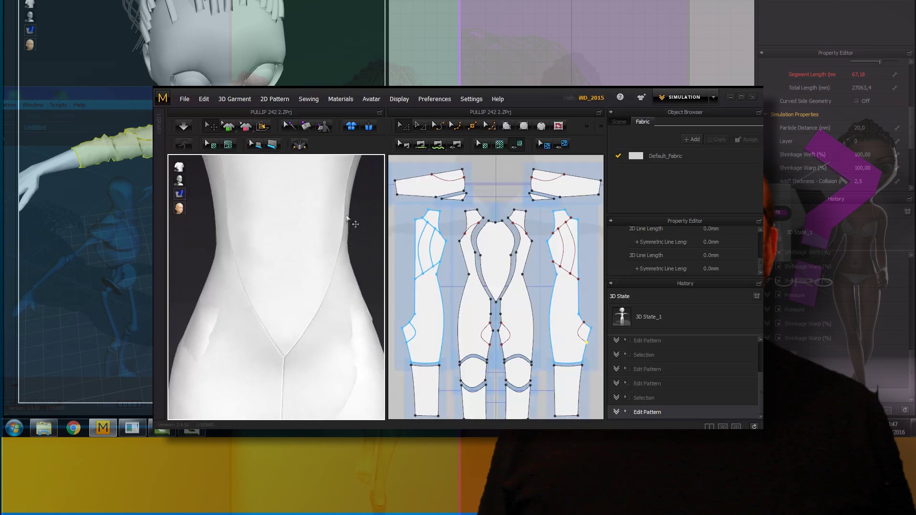
{"action": "scroll", "coordinate": [355, 213], "scroll_direction": "down", "scroll_amount": 5}
- Orbit around the doll from back, high and side angles, then zoom out the pattern layout
{"action": "scroll", "coordinate": [344, 239], "scroll_direction": "down", "scroll_amount": 3}
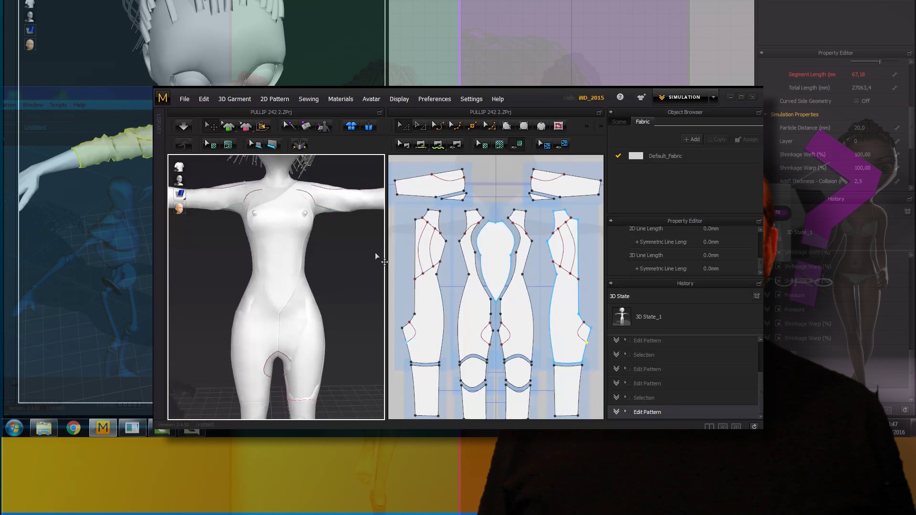
{"action": "mouse_move", "coordinate": [334, 258]}
{"action": "right_mouse_down"}
{"action": "mouse_move", "coordinate": [409, 286]}
{"action": "mouse_move", "coordinate": [501, 290]}
{"action": "mouse_move", "coordinate": [548, 266]}
{"action": "mouse_move", "coordinate": [330, 281]}
{"action": "mouse_move", "coordinate": [331, 274]}
{"action": "right_mouse_up"}
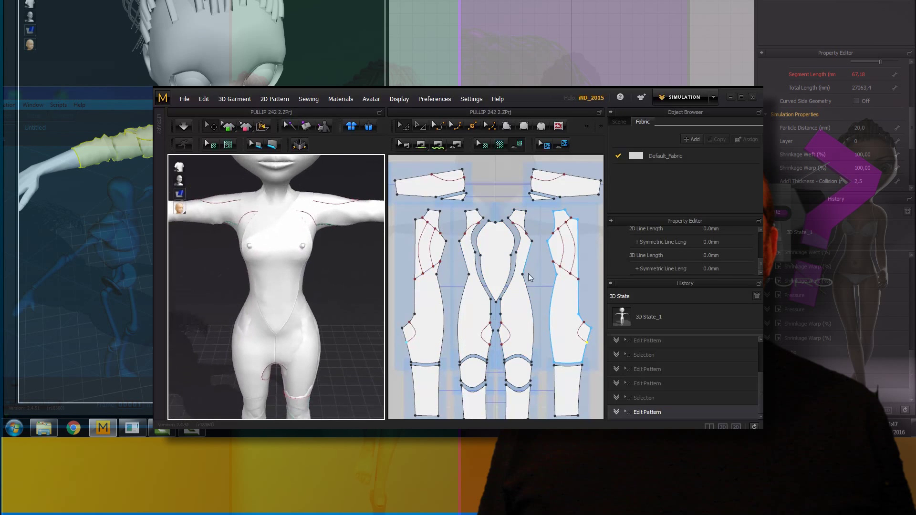
{"action": "mouse_move", "coordinate": [331, 277]}
{"action": "right_mouse_down"}
{"action": "mouse_move", "coordinate": [380, 299]}
{"action": "mouse_move", "coordinate": [297, 303]}
{"action": "mouse_move", "coordinate": [337, 282]}
{"action": "mouse_move", "coordinate": [317, 268]}
{"action": "mouse_move", "coordinate": [331, 272]}
{"action": "right_mouse_up"}
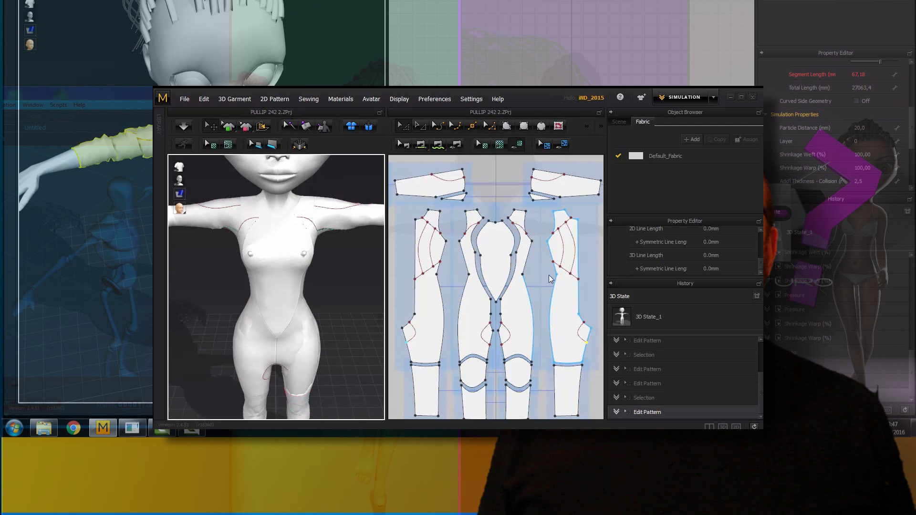
{"action": "mouse_move", "coordinate": [339, 265]}
{"action": "right_mouse_down"}
{"action": "mouse_move", "coordinate": [385, 276]}
{"action": "mouse_move", "coordinate": [321, 258]}
{"action": "mouse_move", "coordinate": [354, 262]}
{"action": "right_mouse_up"}
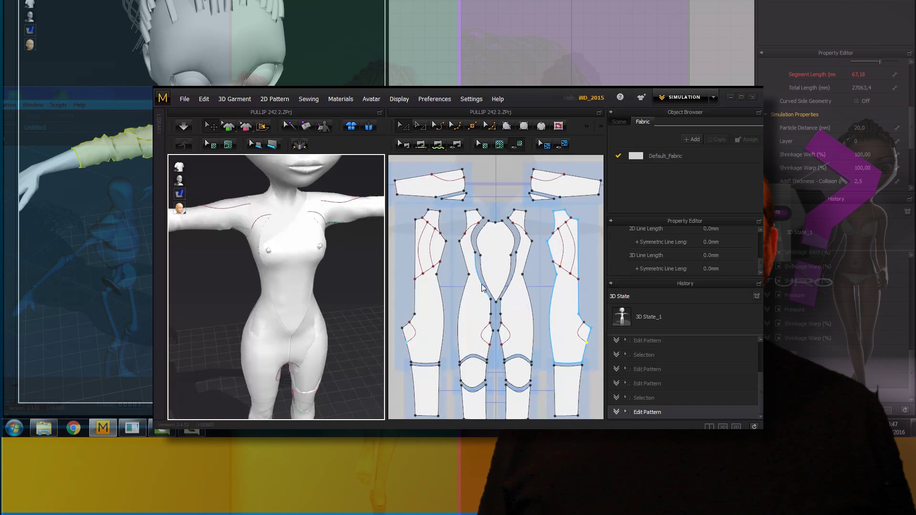
{"action": "scroll", "coordinate": [349, 259], "scroll_direction": "down", "scroll_amount": 3}
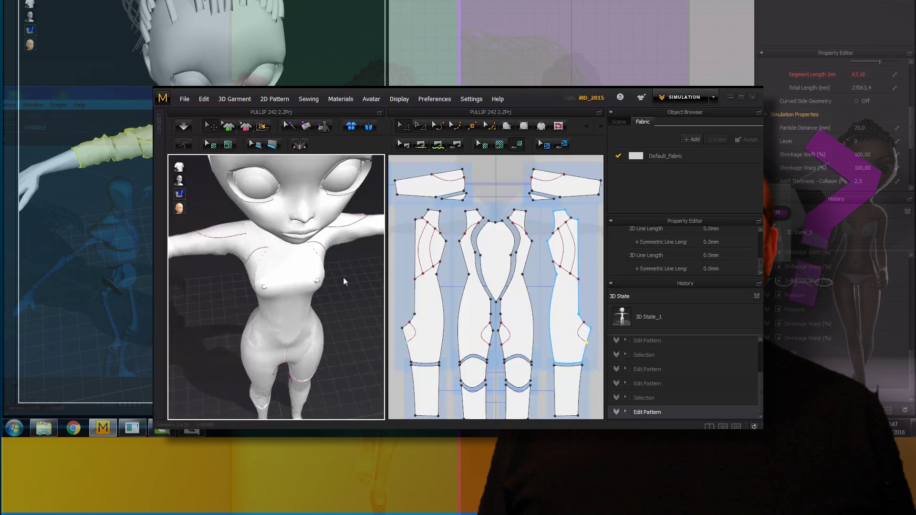
{"action": "mouse_move", "coordinate": [321, 277]}
{"action": "right_mouse_down"}
{"action": "mouse_move", "coordinate": [297, 270]}
{"action": "mouse_move", "coordinate": [340, 264]}
{"action": "right_mouse_up"}
{"action": "scroll", "coordinate": [341, 264], "scroll_direction": "up", "scroll_amount": 4}
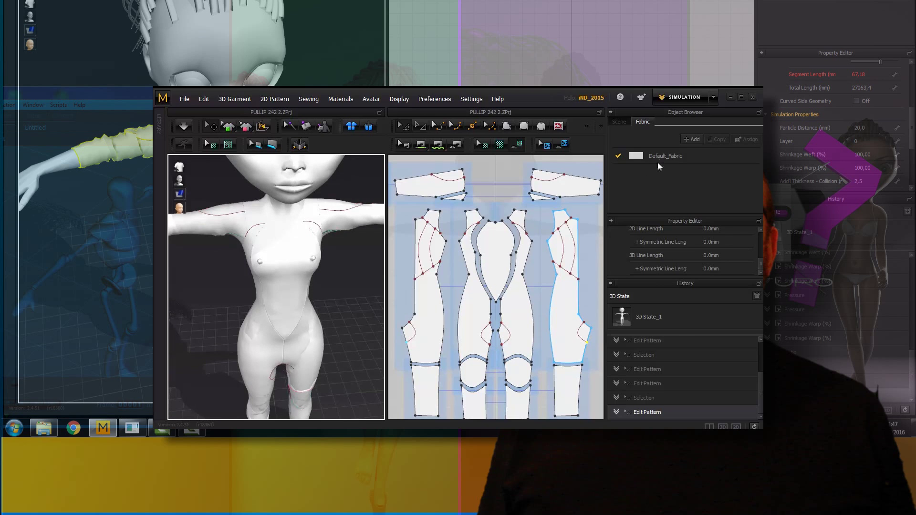
{"action": "scroll", "coordinate": [499, 220], "scroll_direction": "down", "scroll_amount": 3}
{"action": "scroll", "coordinate": [497, 263], "scroll_direction": "down", "scroll_amount": 2}
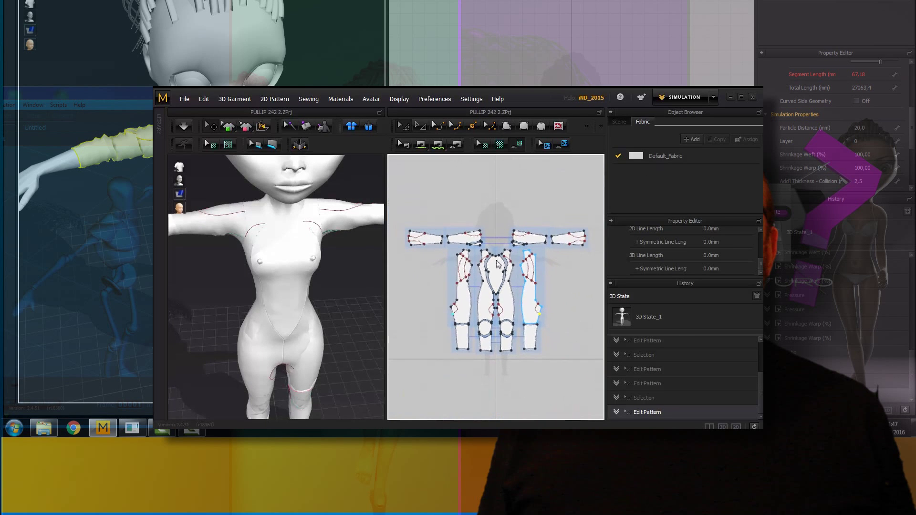
- Select all the bodysuit pattern pieces and run the simulation to drape them on the doll
{"action": "left_click_drag", "start_coordinate": [401, 212], "coordinate": [517, 278]}
{"action": "left_click_drag", "start_coordinate": [600, 371], "coordinate": [600, 372]}
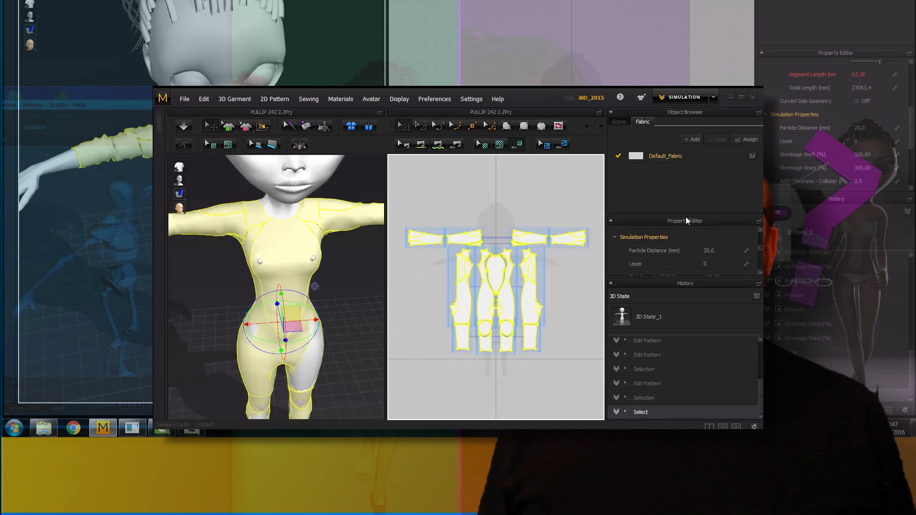
{"action": "left_click_drag", "start_coordinate": [686, 213], "coordinate": [687, 184]}
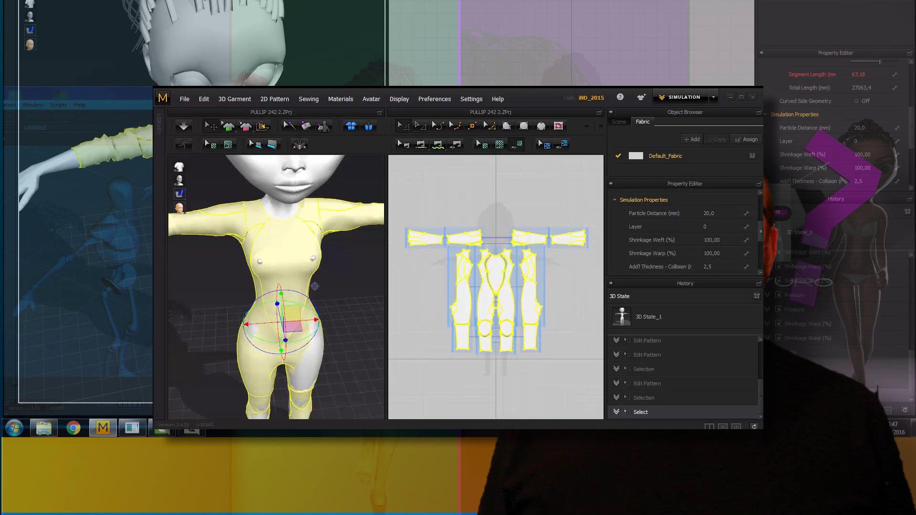
{"action": "left_click_drag", "start_coordinate": [761, 229], "coordinate": [759, 246]}
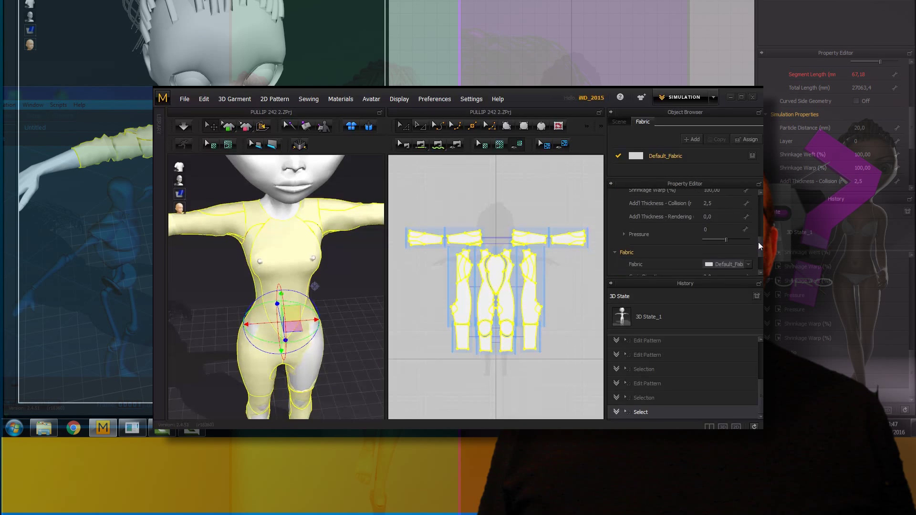
{"action": "left_click", "coordinate": [183, 126]}
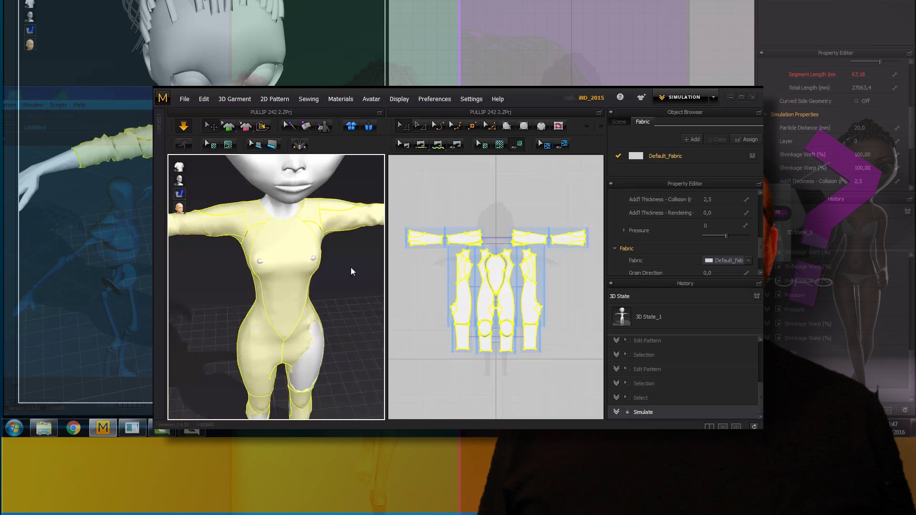
{"action": "mouse_move", "coordinate": [311, 258]}
{"action": "right_mouse_down"}
{"action": "mouse_move", "coordinate": [288, 229]}
{"action": "mouse_move", "coordinate": [256, 213]}
{"action": "mouse_move", "coordinate": [338, 251]}
{"action": "mouse_move", "coordinate": [525, 244]}
{"action": "mouse_move", "coordinate": [341, 260]}
{"action": "mouse_move", "coordinate": [400, 281]}
{"action": "right_mouse_up"}
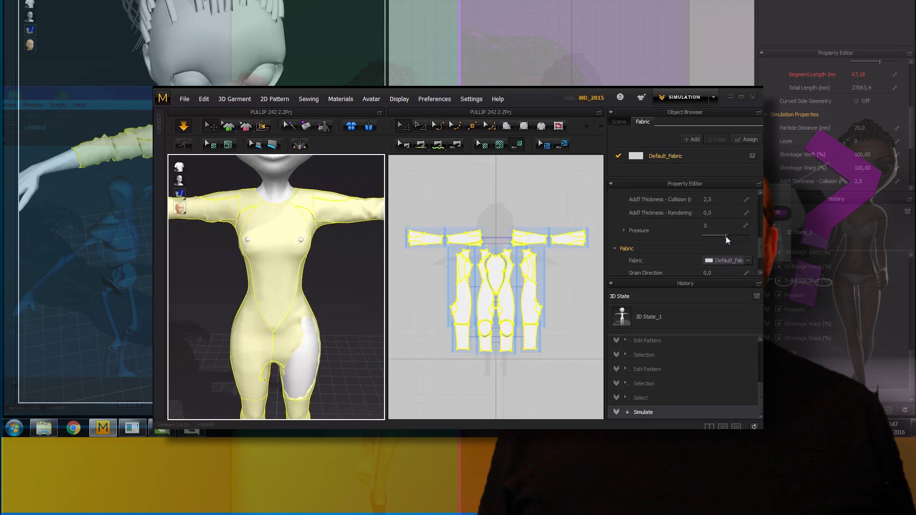
- Raise the fabric Pressure, settle it at 35, and orbit to check the fit
{"action": "left_click_drag", "start_coordinate": [727, 237], "coordinate": [733, 238]}
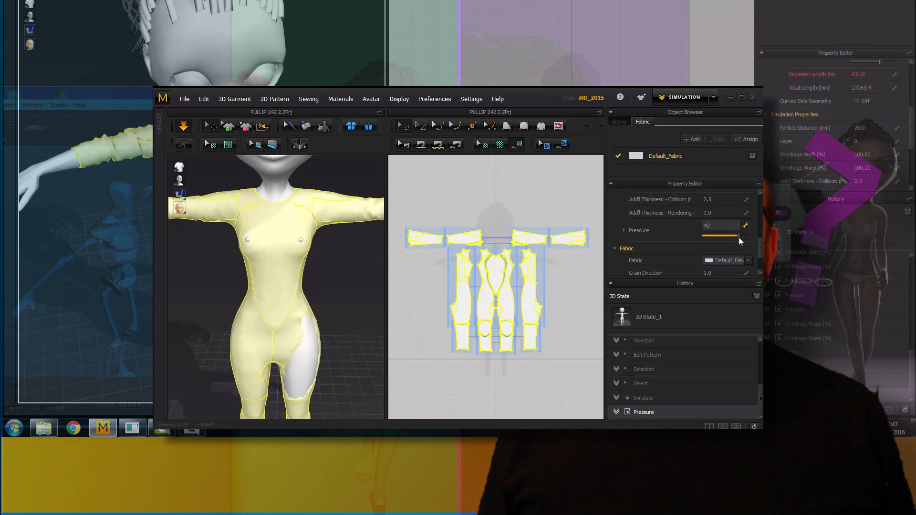
{"action": "left_click_drag", "start_coordinate": [740, 241], "coordinate": [736, 237]}
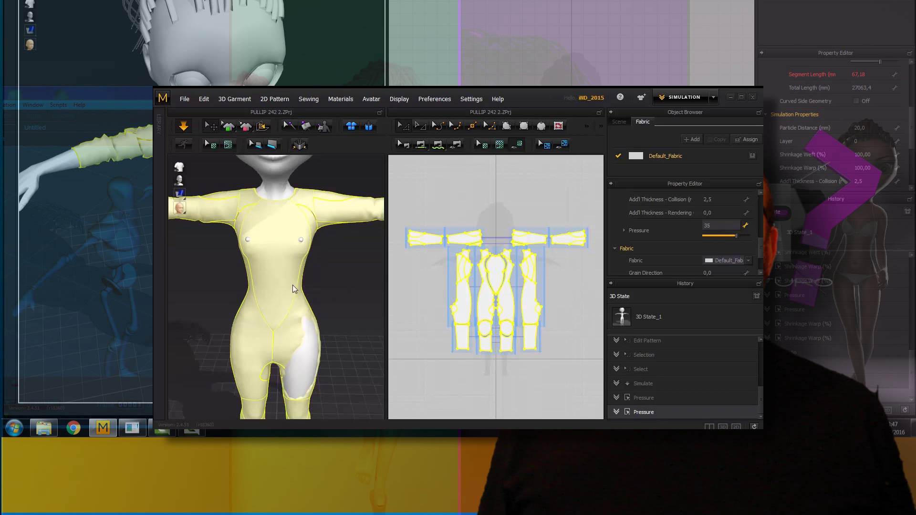
{"action": "mouse_move", "coordinate": [332, 286]}
{"action": "right_mouse_down"}
{"action": "mouse_move", "coordinate": [268, 287]}
{"action": "mouse_move", "coordinate": [362, 279]}
{"action": "mouse_move", "coordinate": [313, 297]}
{"action": "right_mouse_up"}
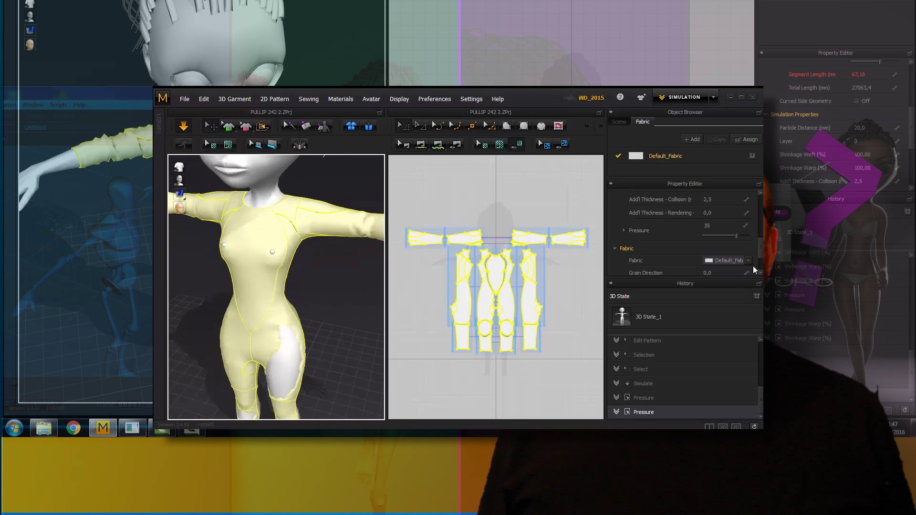
- Turn on Elastic for the garment outline with Strength 41
{"action": "scroll", "coordinate": [761, 244], "scroll_direction": "down", "scroll_amount": 1}
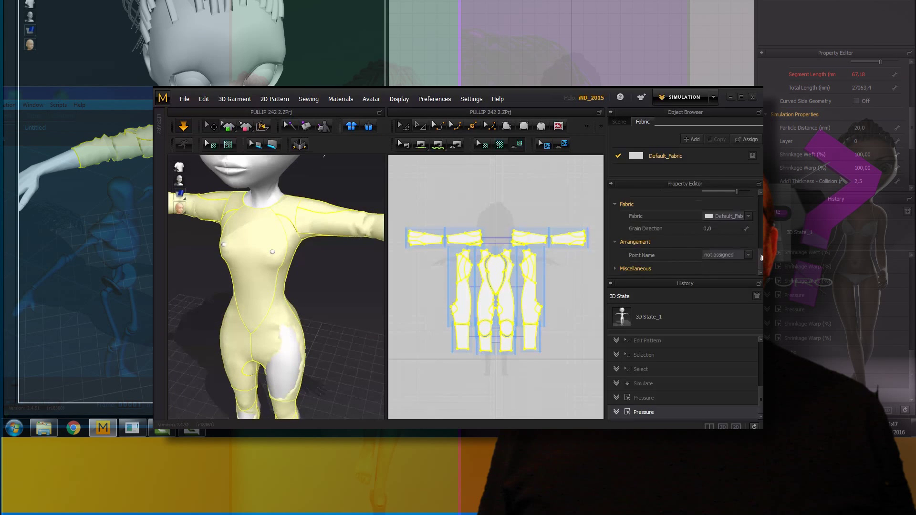
{"action": "left_click_drag", "start_coordinate": [761, 244], "coordinate": [760, 215]}
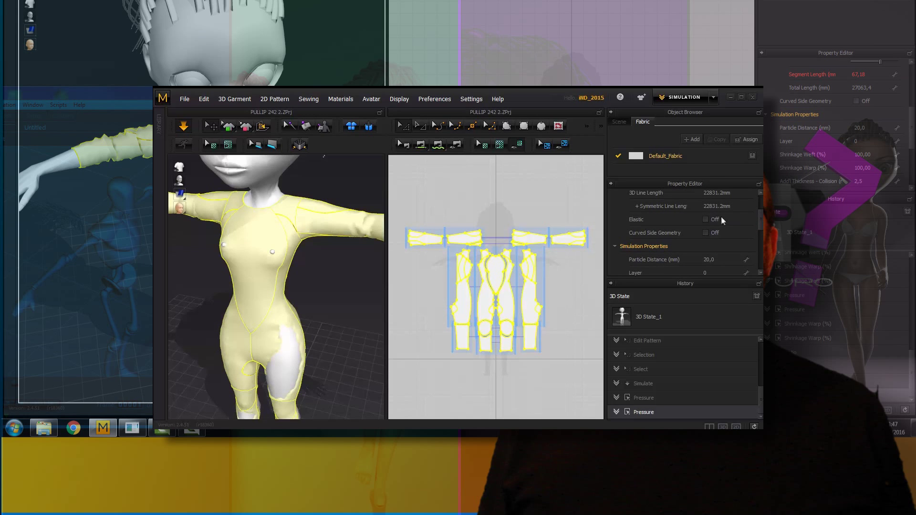
{"action": "left_click", "coordinate": [706, 219]}
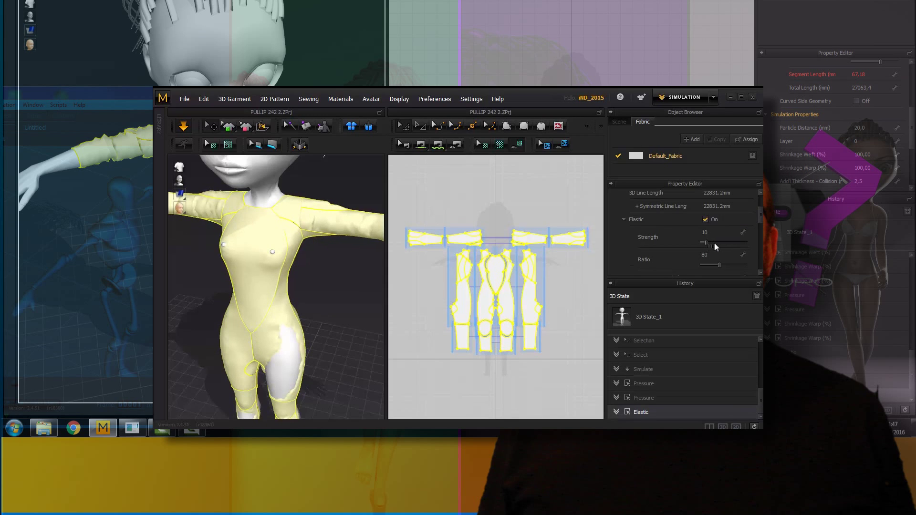
{"action": "left_click_drag", "start_coordinate": [720, 246], "coordinate": [719, 243]}
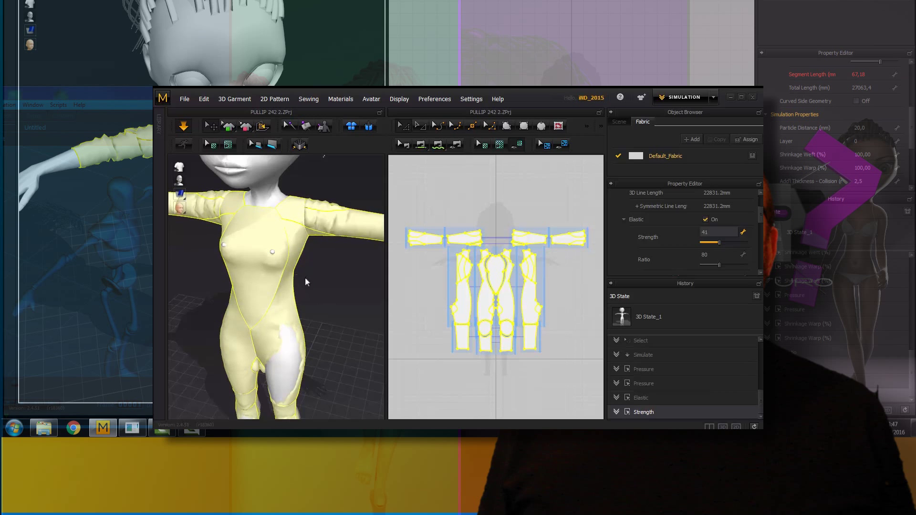
{"action": "mouse_move", "coordinate": [317, 293]}
{"action": "right_mouse_down"}
{"action": "mouse_move", "coordinate": [409, 282]}
{"action": "mouse_move", "coordinate": [562, 292]}
{"action": "mouse_move", "coordinate": [373, 299]}
{"action": "mouse_move", "coordinate": [401, 314]}
{"action": "right_mouse_up"}
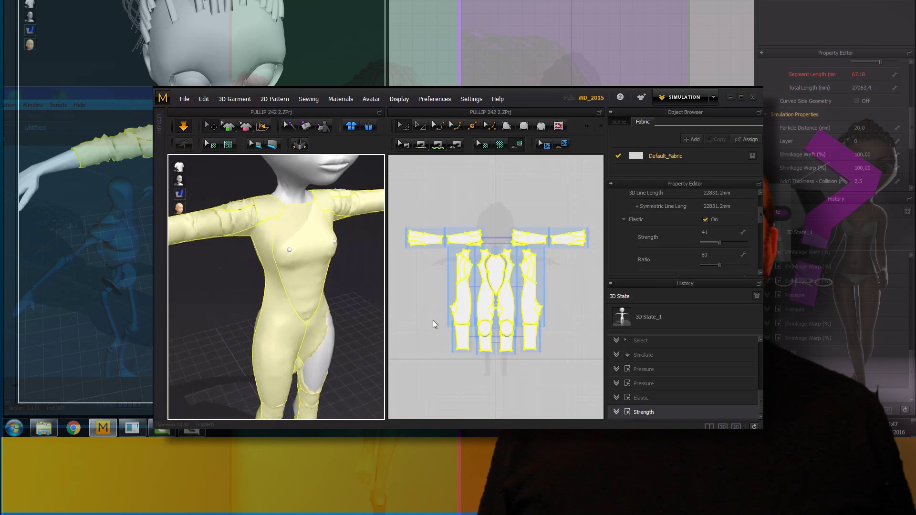
- Increase the elastic Ratio to 104 and orbit to view the doll's back and side
{"action": "left_click_drag", "start_coordinate": [720, 266], "coordinate": [722, 265]}
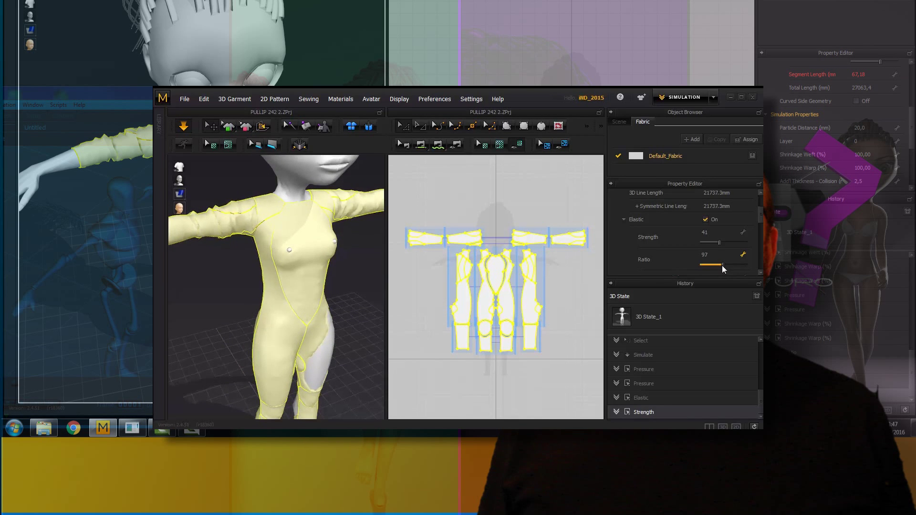
{"action": "left_click_drag", "start_coordinate": [722, 265], "coordinate": [723, 265]}
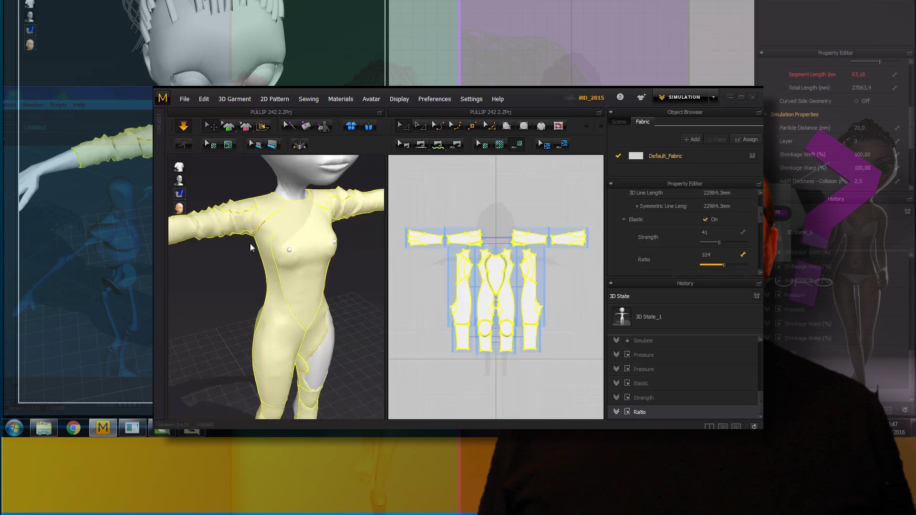
{"action": "mouse_move", "coordinate": [354, 277]}
{"action": "right_mouse_down"}
{"action": "mouse_move", "coordinate": [638, 269]}
{"action": "mouse_move", "coordinate": [346, 291]}
{"action": "mouse_move", "coordinate": [333, 280]}
{"action": "right_mouse_up"}
{"action": "scroll", "coordinate": [346, 286], "scroll_direction": "up", "scroll_amount": 3}
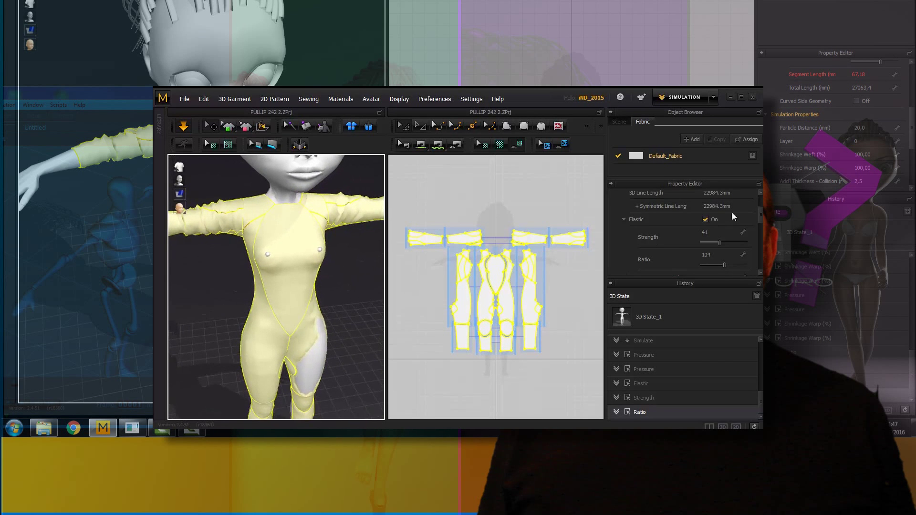
{"action": "left_click_drag", "start_coordinate": [761, 217], "coordinate": [761, 227]}
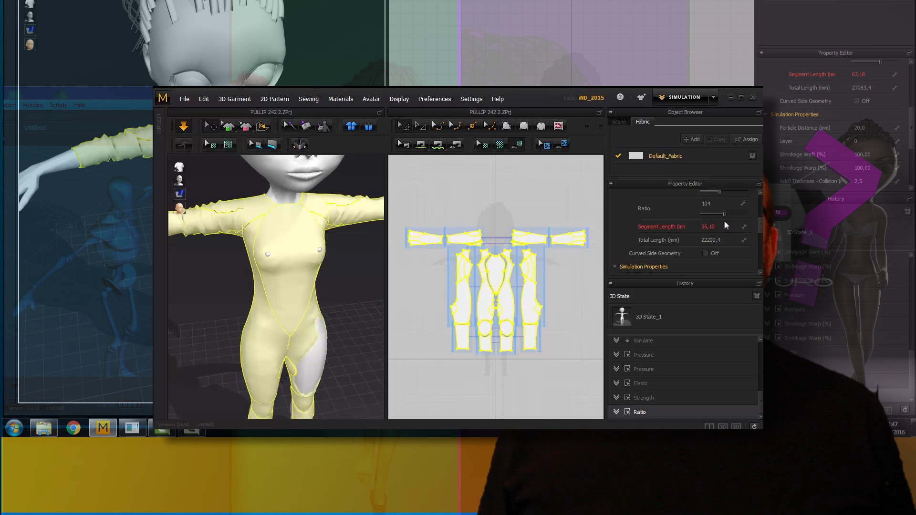
{"action": "left_click_drag", "start_coordinate": [761, 230], "coordinate": [762, 242]}
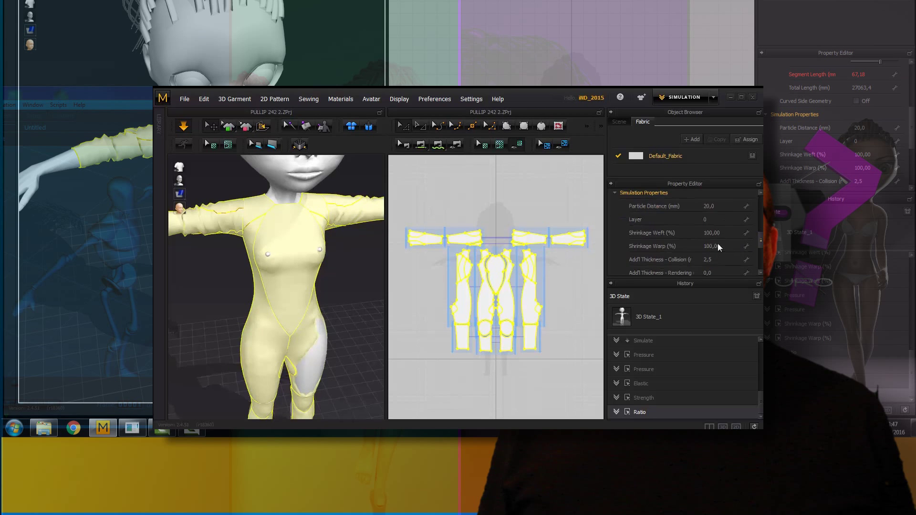
- Enter first Shrinkage values (Weft 200, new Warp) and inspect the puffed-up garment
{"action": "left_click", "coordinate": [712, 234]}
{"action": "left_click", "coordinate": [707, 246]}
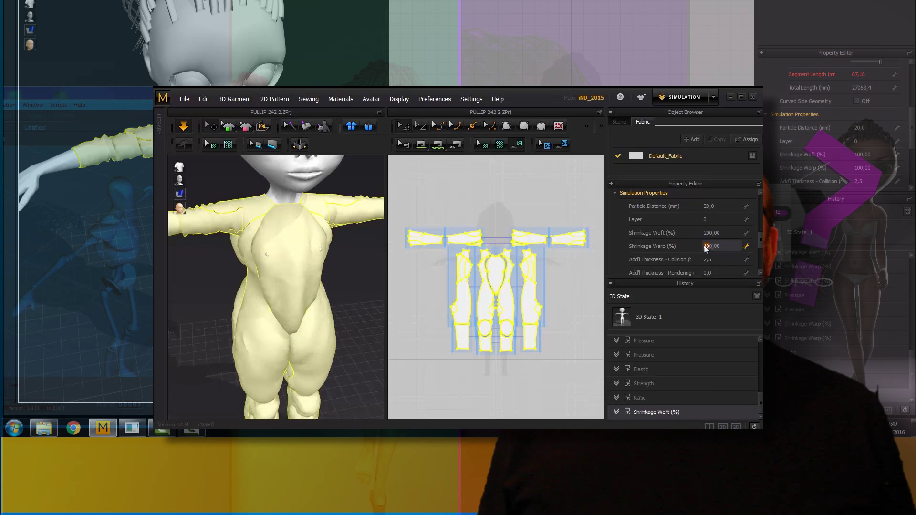
{"action": "type", "text": "2"}
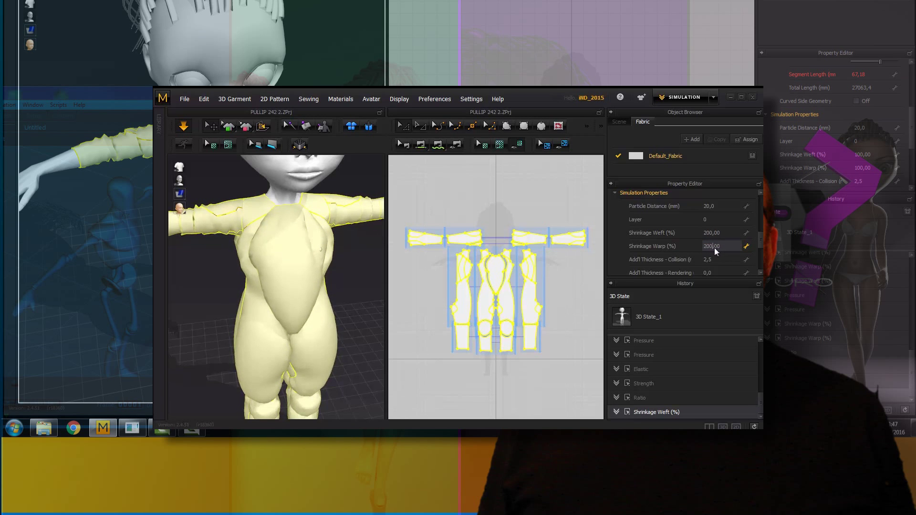
{"action": "key", "text": "Return"}
{"action": "scroll", "coordinate": [714, 248], "scroll_direction": "down", "scroll_amount": 3}
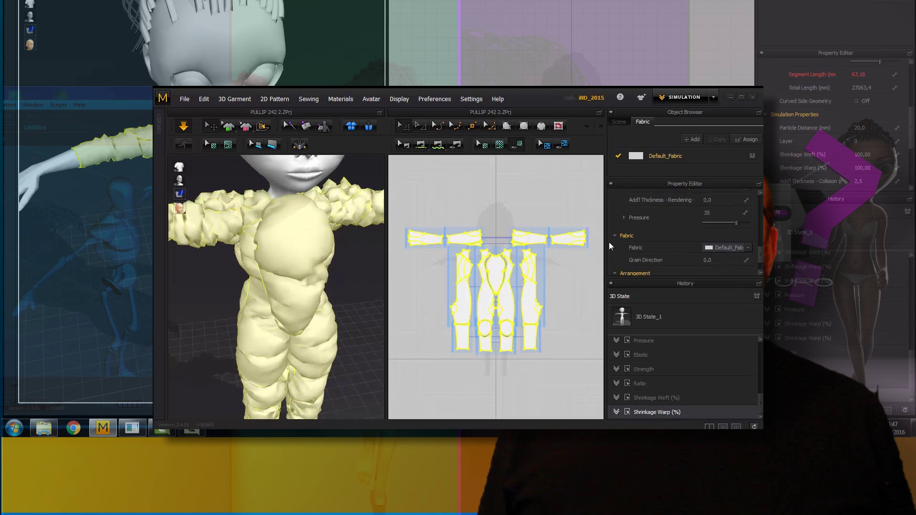
{"action": "mouse_move", "coordinate": [371, 273]}
{"action": "right_mouse_down"}
{"action": "mouse_move", "coordinate": [449, 268]}
{"action": "mouse_move", "coordinate": [312, 271]}
{"action": "right_mouse_up"}
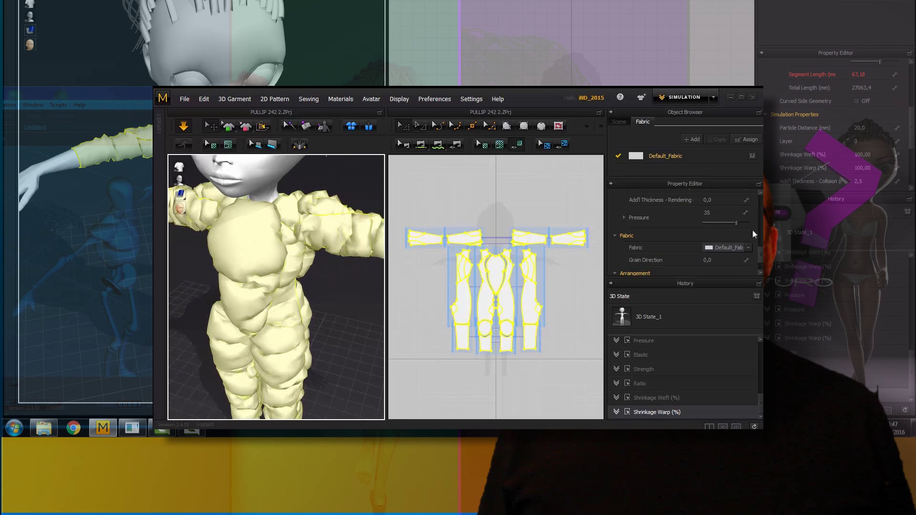
{"action": "left_click_drag", "start_coordinate": [761, 245], "coordinate": [761, 245]}
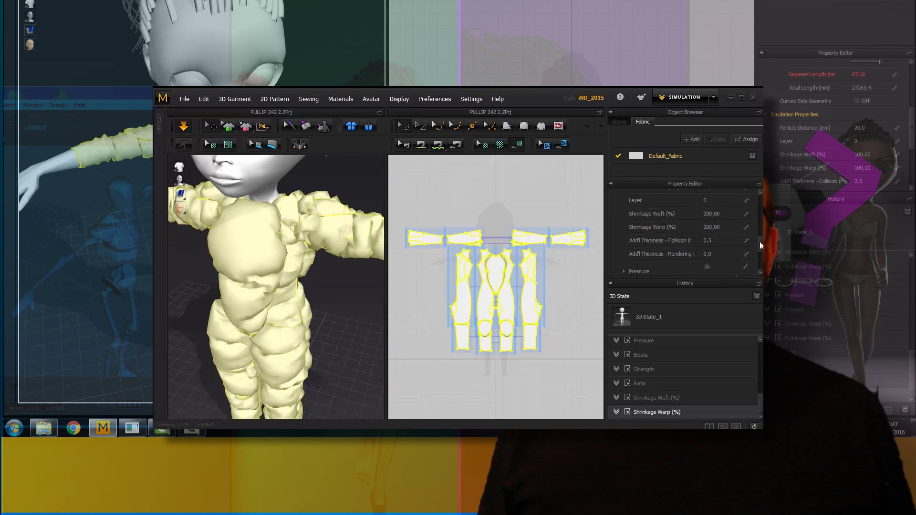
- Set Shrinkage Weft and Shrinkage Warp both to 50 and view the doll from behind
{"action": "left_click", "coordinate": [718, 214]}
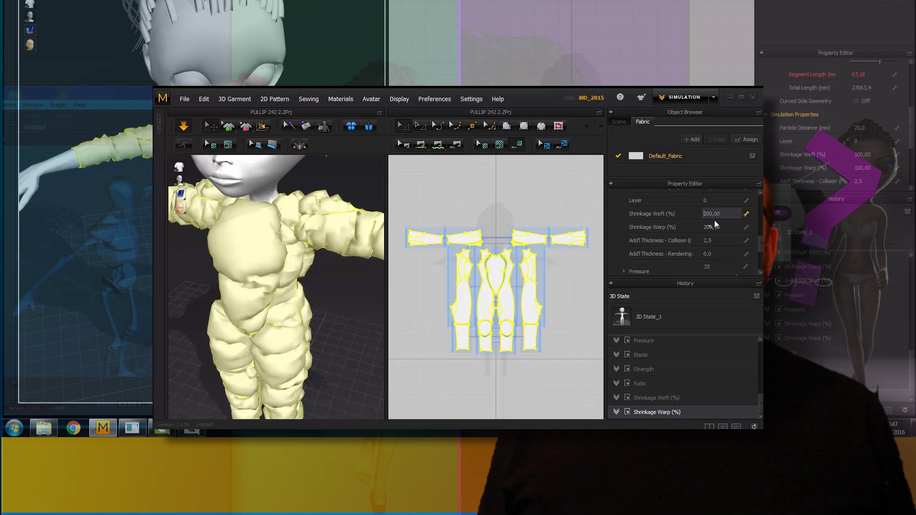
{"action": "type", "text": "0"}
{"action": "left_click_drag", "start_coordinate": [704, 216], "coordinate": [727, 215]}
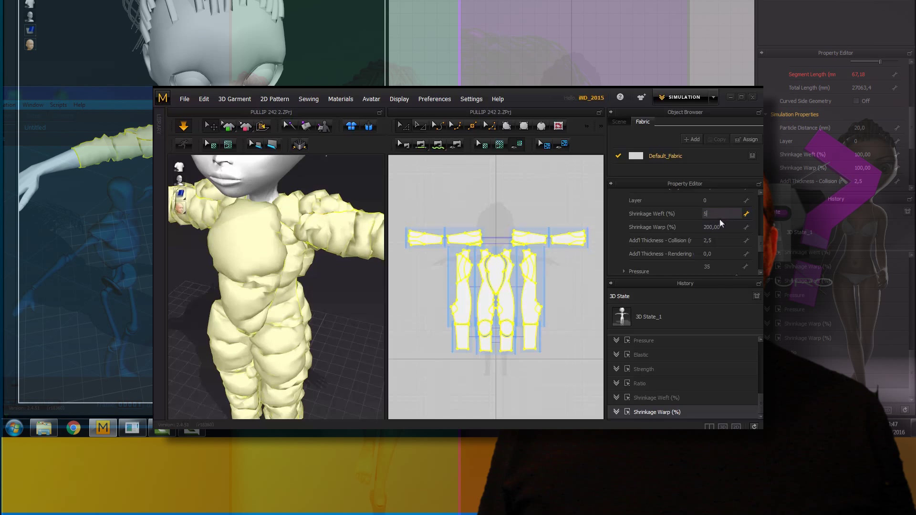
{"action": "type", "text": "0"}
{"action": "key", "text": "Tab"}
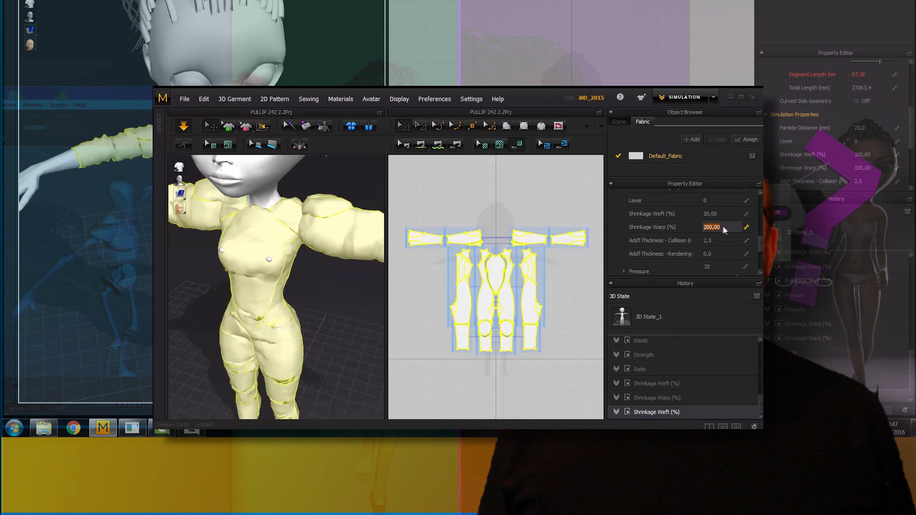
{"action": "type", "text": "50"}
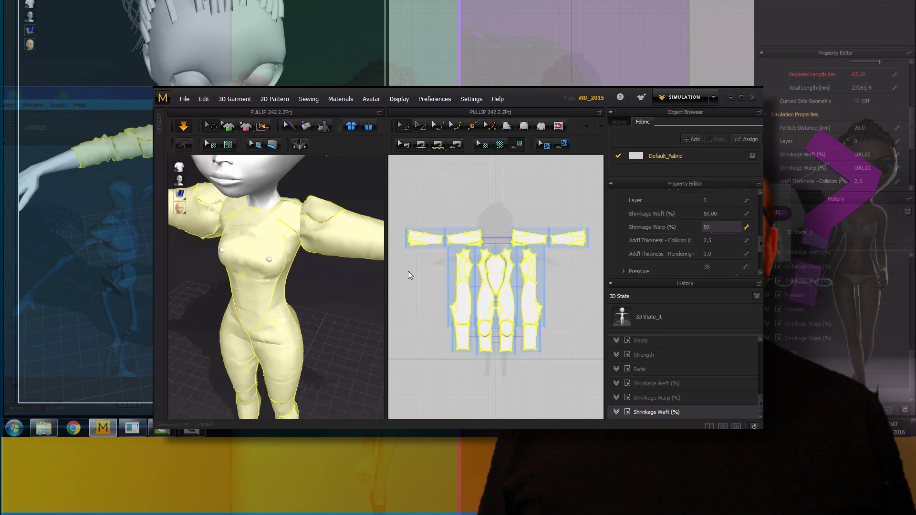
{"action": "key", "text": "Return"}
{"action": "mouse_move", "coordinate": [315, 286]}
{"action": "right_mouse_down"}
{"action": "mouse_move", "coordinate": [378, 296]}
{"action": "mouse_move", "coordinate": [566, 283]}
{"action": "mouse_move", "coordinate": [451, 268]}
{"action": "mouse_move", "coordinate": [344, 299]}
{"action": "mouse_move", "coordinate": [361, 279]}
{"action": "mouse_move", "coordinate": [415, 287]}
{"action": "mouse_move", "coordinate": [353, 310]}
{"action": "mouse_move", "coordinate": [308, 280]}
{"action": "right_mouse_up"}
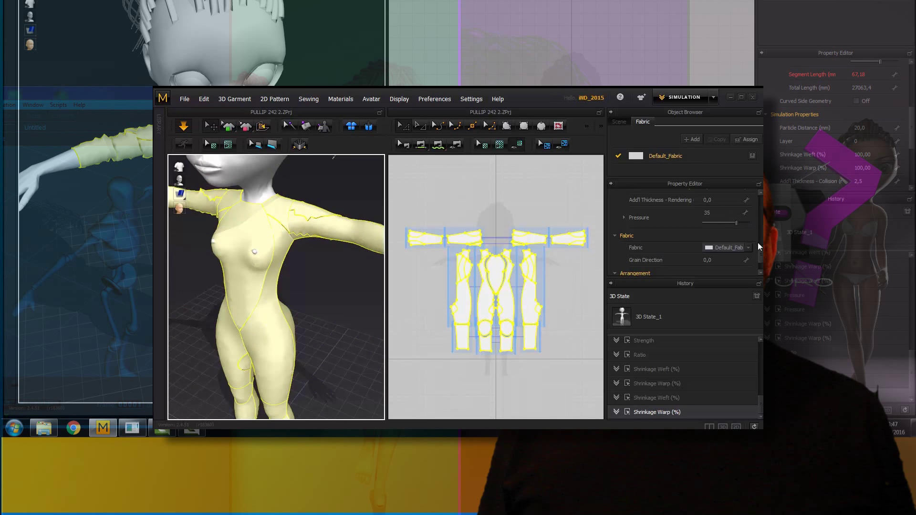
{"action": "left_click_drag", "start_coordinate": [758, 251], "coordinate": [757, 238]}
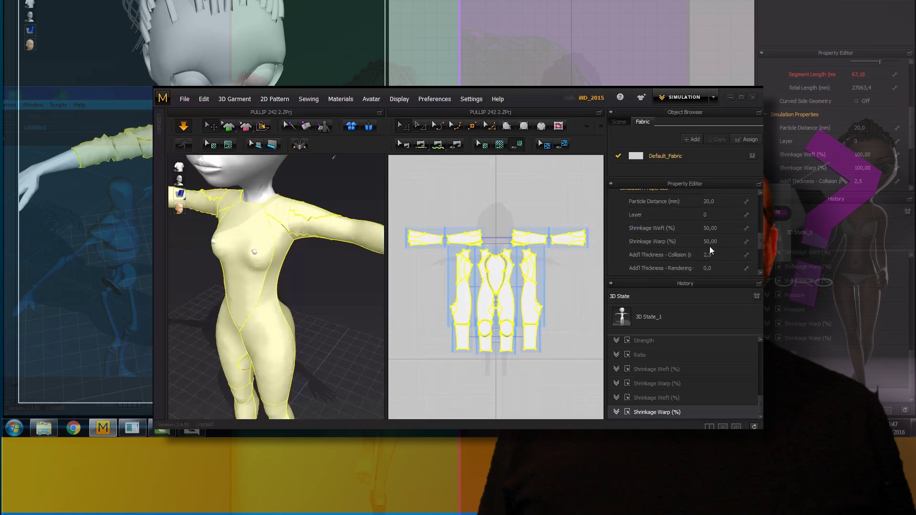
- Set Shrinkage Weft to 100 and orbit to view the avatar's back
{"action": "left_click", "coordinate": [711, 228]}
{"action": "key", "text": "Return"}
{"action": "scroll", "coordinate": [722, 233], "scroll_direction": "down", "scroll_amount": 3}
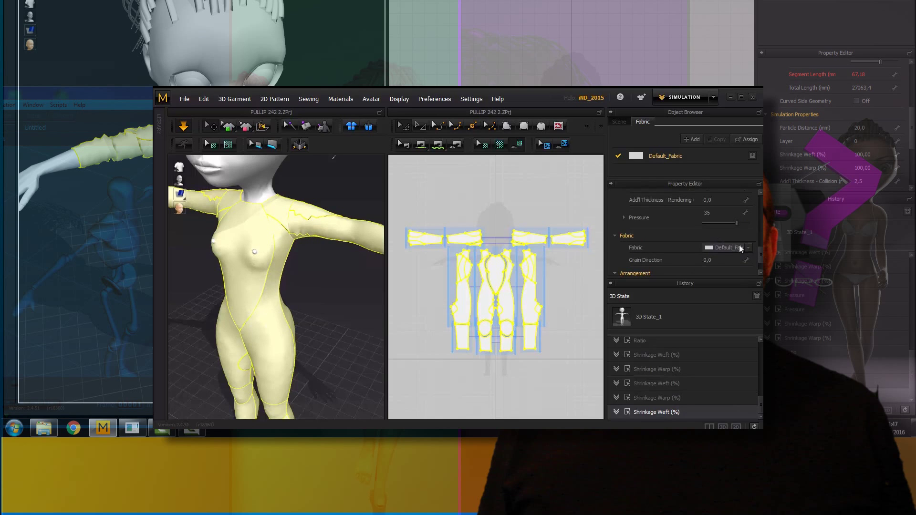
{"action": "mouse_move", "coordinate": [761, 254]}
{"action": "left_mouse_down"}
{"action": "mouse_move", "coordinate": [761, 231]}
{"action": "mouse_move", "coordinate": [758, 252]}
{"action": "mouse_move", "coordinate": [740, 227]}
{"action": "left_mouse_up"}
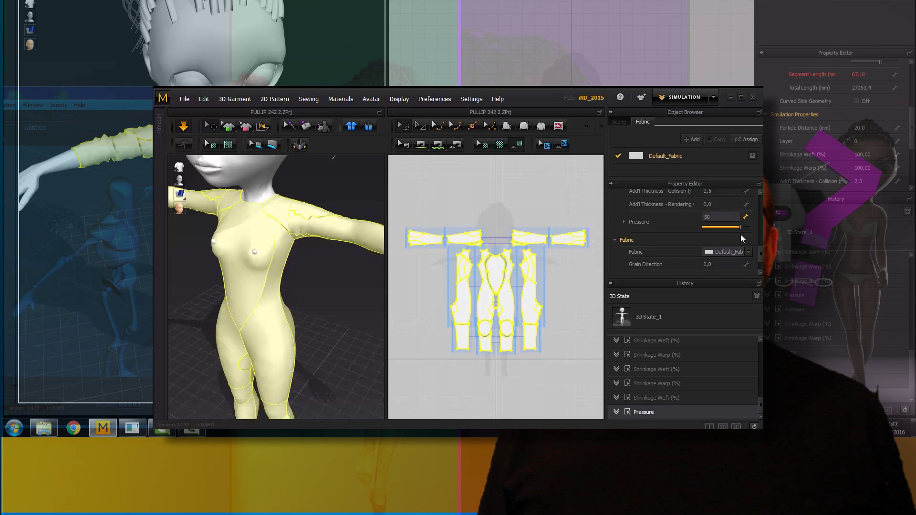
{"action": "mouse_move", "coordinate": [318, 301]}
{"action": "right_mouse_down"}
{"action": "mouse_move", "coordinate": [576, 306]}
{"action": "mouse_move", "coordinate": [349, 293]}
{"action": "right_mouse_up"}
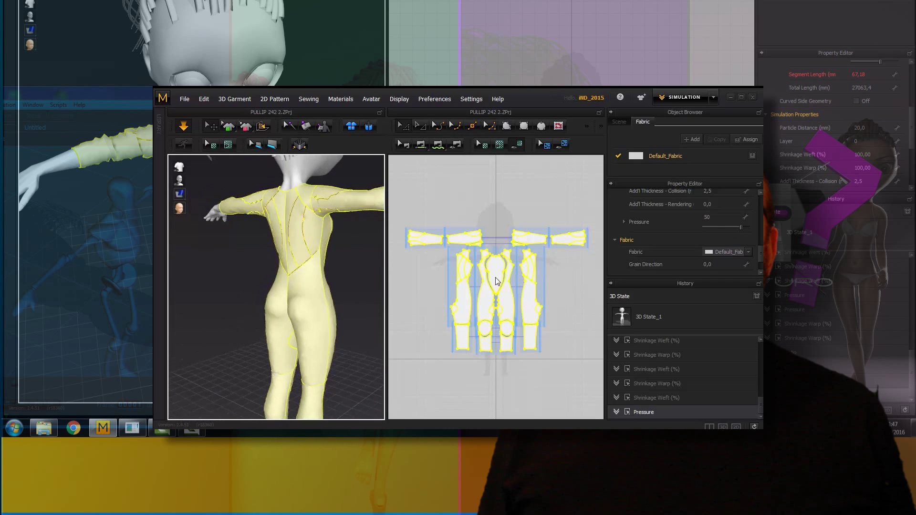
{"action": "scroll", "coordinate": [352, 292], "scroll_direction": "up", "scroll_amount": 2}
- Lower the fabric Pressure to 12 and inspect the torso from above
{"action": "left_click_drag", "start_coordinate": [741, 227], "coordinate": [728, 230]}
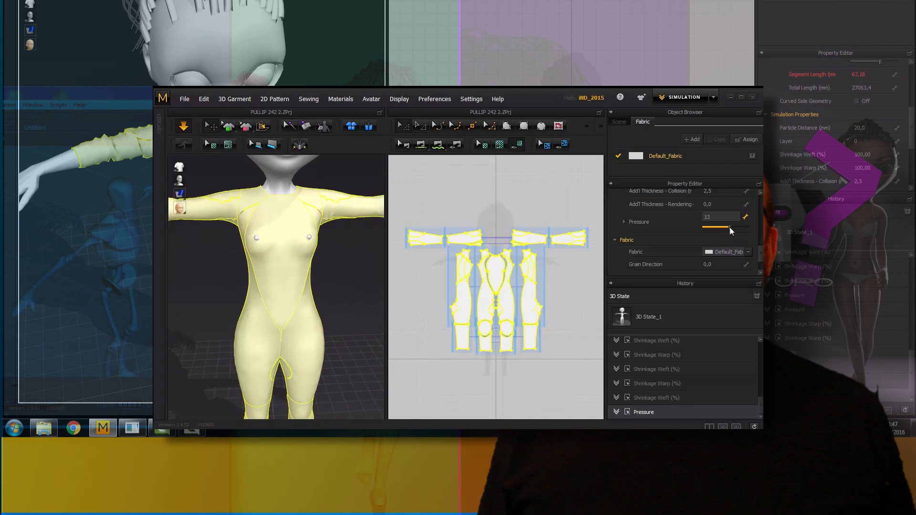
{"action": "left_click", "coordinate": [729, 227]}
{"action": "mouse_move", "coordinate": [354, 268]}
{"action": "right_mouse_down"}
{"action": "mouse_move", "coordinate": [320, 301]}
{"action": "mouse_move", "coordinate": [296, 286]}
{"action": "mouse_move", "coordinate": [347, 270]}
{"action": "right_mouse_up"}
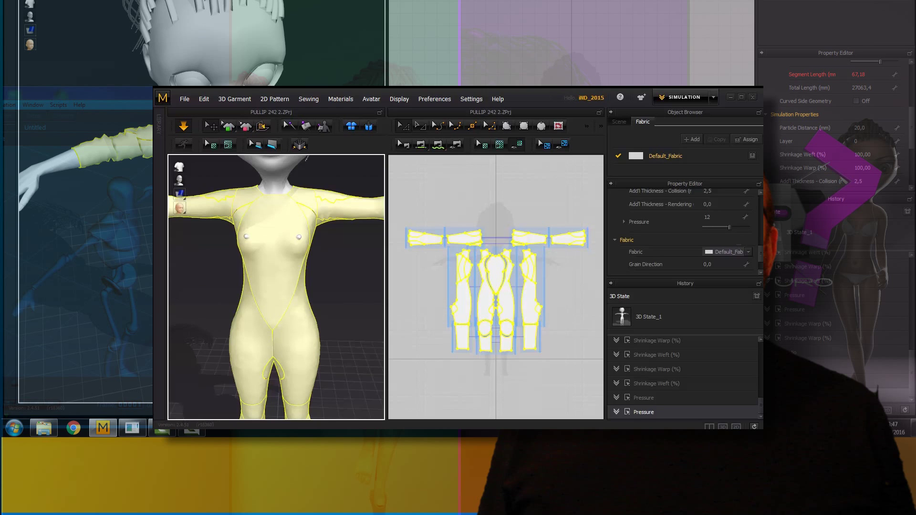
{"action": "left_click_drag", "start_coordinate": [761, 258], "coordinate": [760, 240]}
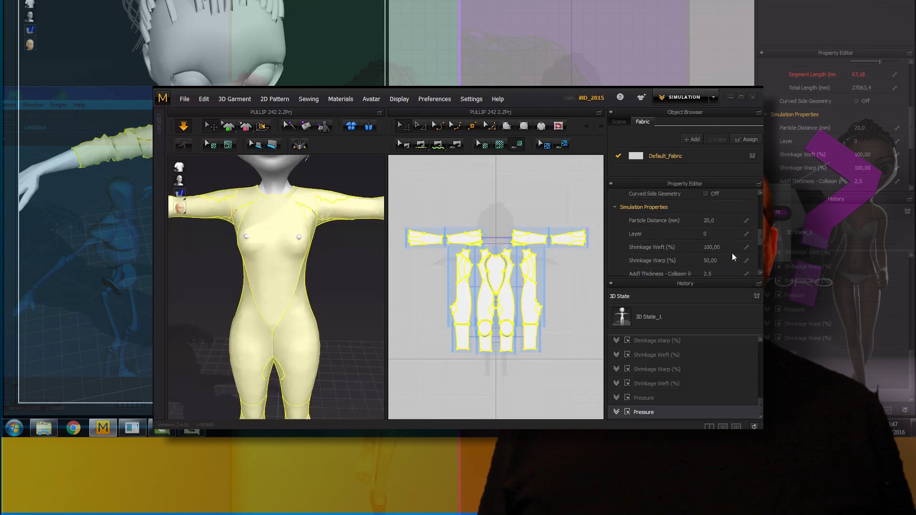
- Edit Shrinkage Warp, mistakenly committing 1000, which inflates the sleeves
{"action": "left_click", "coordinate": [723, 262]}
{"action": "key", "text": "BackSpace"}
{"action": "double_click", "coordinate": [716, 260]}
{"action": "key", "text": "Return"}
{"action": "scroll", "coordinate": [716, 267], "scroll_direction": "down", "scroll_amount": 3}
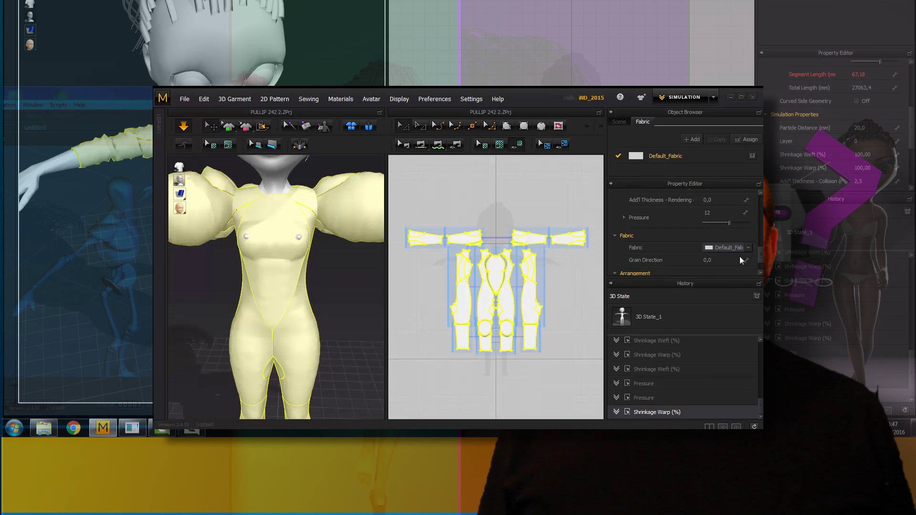
{"action": "scroll", "coordinate": [761, 252], "scroll_direction": "up", "scroll_amount": 3}
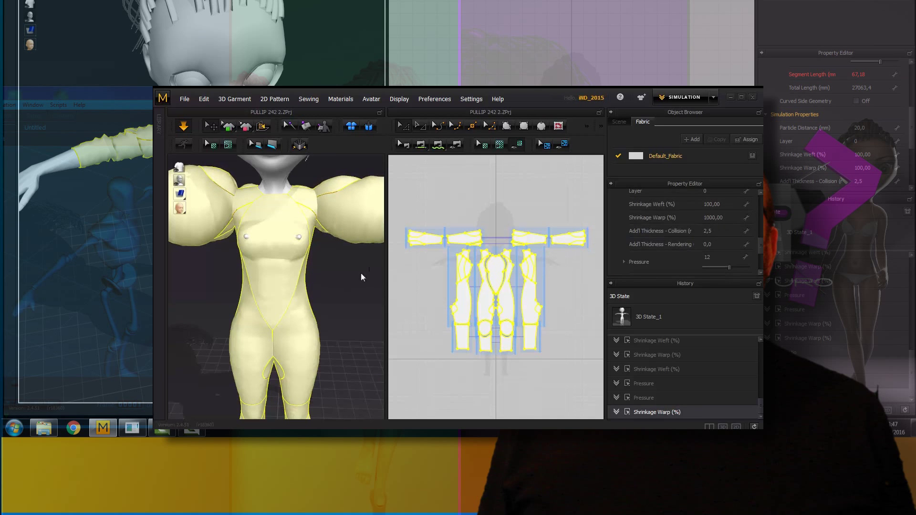
{"action": "scroll", "coordinate": [348, 274], "scroll_direction": "down", "scroll_amount": 3}
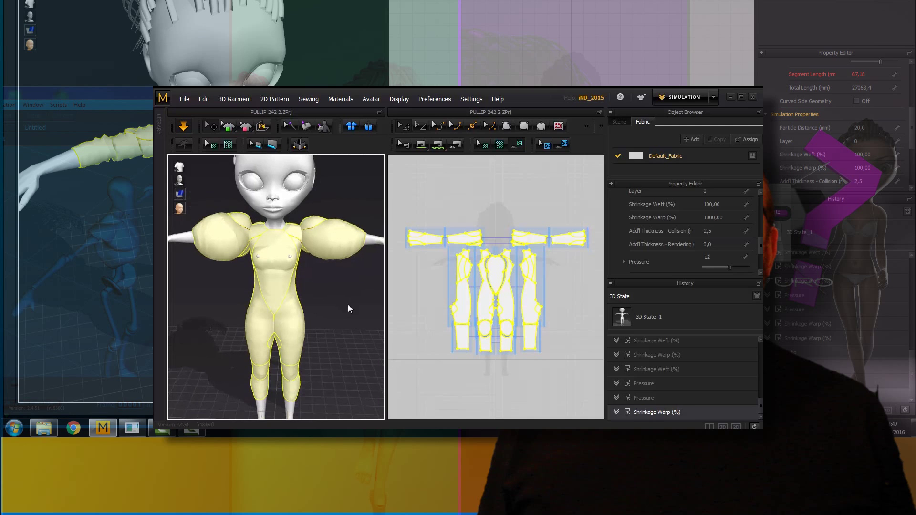
- Correct Shrinkage Warp to 100 and check the sleeves from a three-quarter back view
{"action": "left_click", "coordinate": [725, 220]}
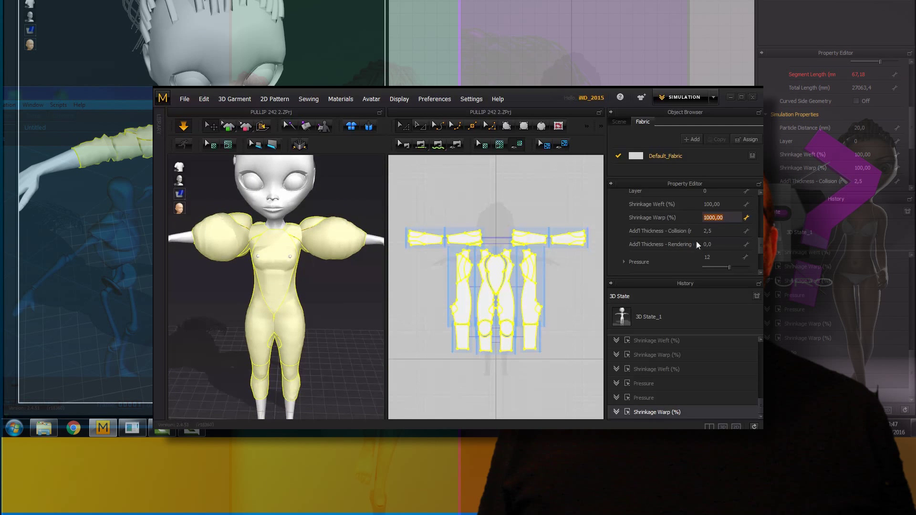
{"action": "type", "text": "1"}
{"action": "key", "text": "Return"}
{"action": "scroll", "coordinate": [697, 259], "scroll_direction": "down", "scroll_amount": 3}
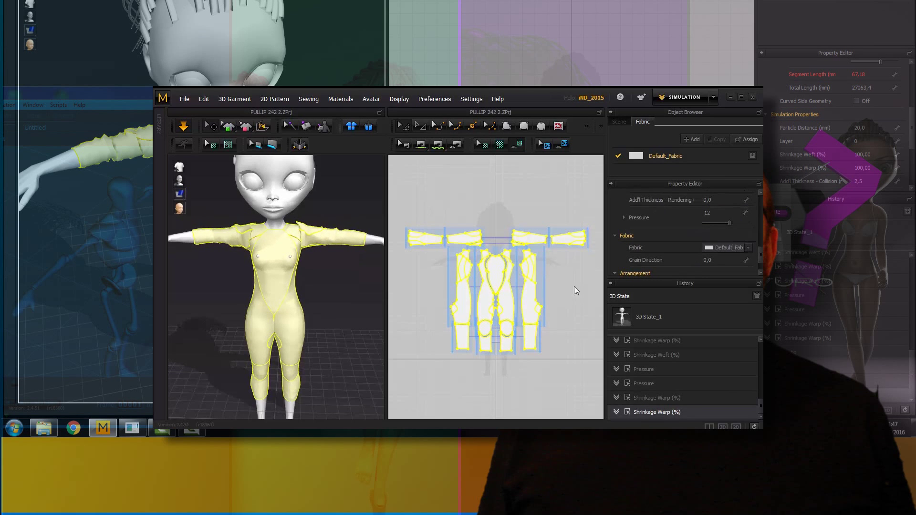
{"action": "mouse_move", "coordinate": [382, 315]}
{"action": "right_mouse_down"}
{"action": "mouse_move", "coordinate": [516, 299]}
{"action": "mouse_move", "coordinate": [433, 284]}
{"action": "mouse_move", "coordinate": [356, 285]}
{"action": "mouse_move", "coordinate": [298, 305]}
{"action": "mouse_move", "coordinate": [295, 298]}
{"action": "right_mouse_up"}
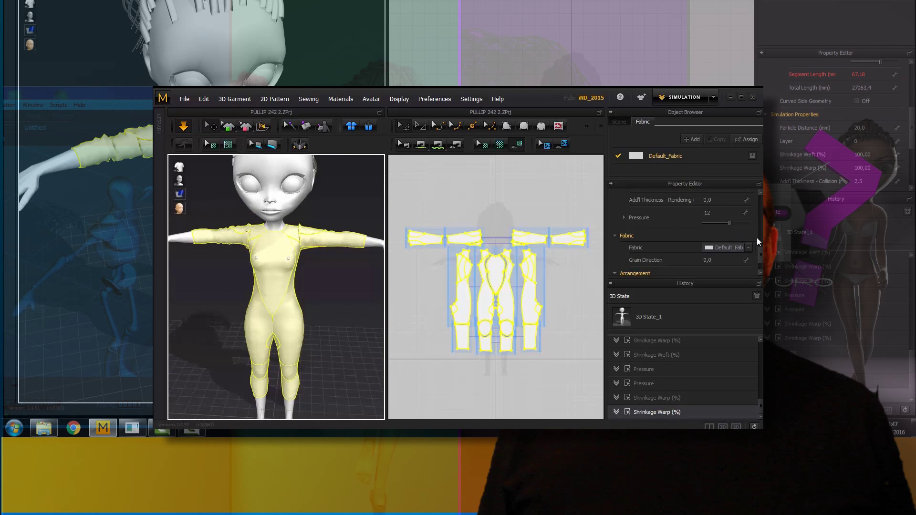
{"action": "left_click_drag", "start_coordinate": [760, 258], "coordinate": [761, 227]}
- Set the bodysuit's elastic Ratio to 128 and Strength to 73
{"action": "scroll", "coordinate": [730, 234], "scroll_direction": "up", "scroll_amount": 1}
{"action": "scroll", "coordinate": [730, 234], "scroll_direction": "up", "scroll_amount": 1}
{"action": "scroll", "coordinate": [730, 233], "scroll_direction": "up", "scroll_amount": 1}
{"action": "left_click", "coordinate": [730, 242]}
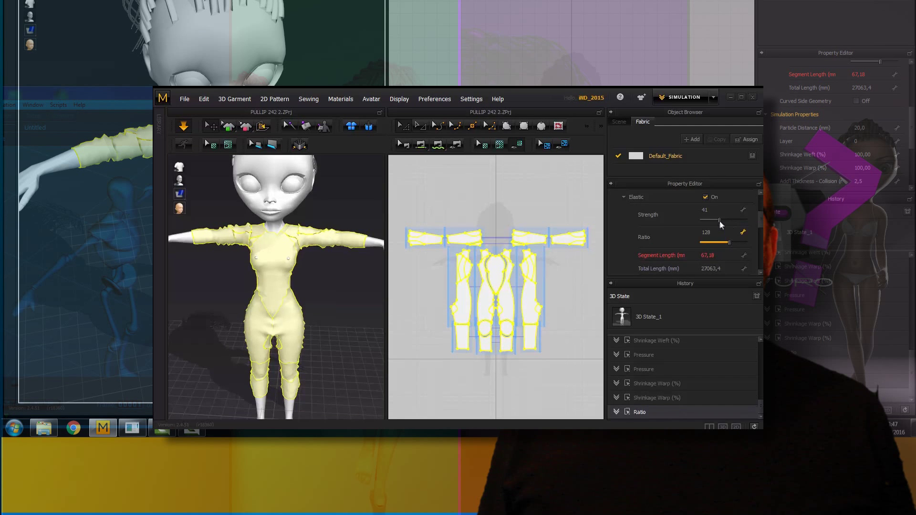
{"action": "left_click", "coordinate": [733, 221]}
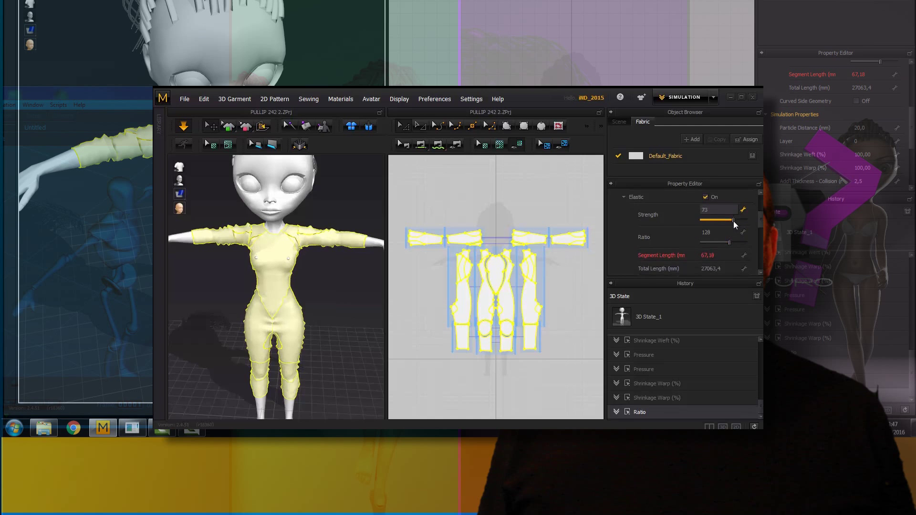
{"action": "left_click_drag", "start_coordinate": [734, 222], "coordinate": [733, 225]}
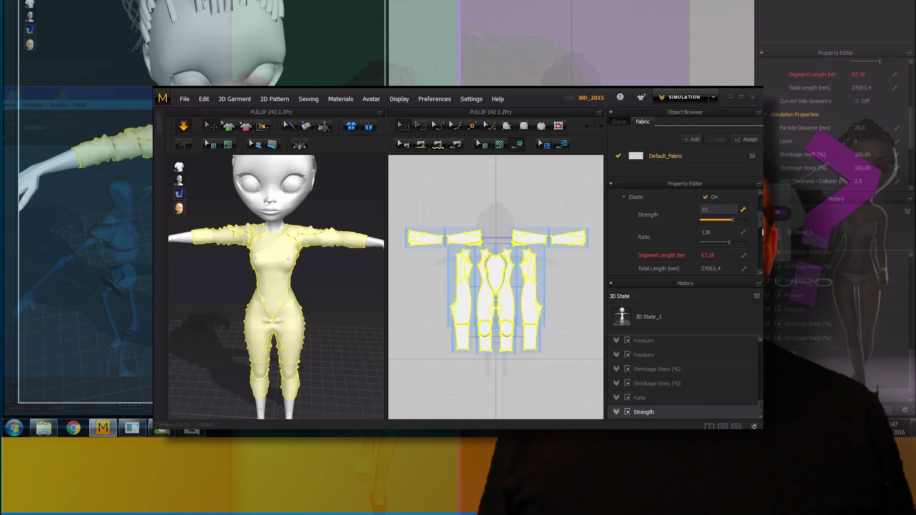
- Lower the garment pressure, checking the fit from side and rear three-quarter views
{"action": "scroll", "coordinate": [761, 232], "scroll_direction": "down", "scroll_amount": 3}
{"action": "mouse_move", "coordinate": [761, 231]}
{"action": "left_mouse_down"}
{"action": "mouse_move", "coordinate": [760, 258]}
{"action": "mouse_move", "coordinate": [737, 232]}
{"action": "left_mouse_up"}
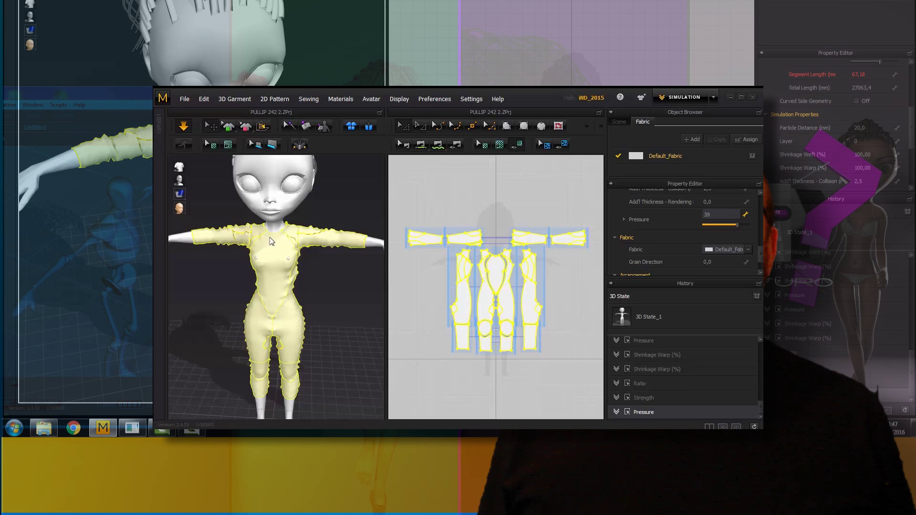
{"action": "mouse_move", "coordinate": [312, 271]}
{"action": "right_mouse_down"}
{"action": "mouse_move", "coordinate": [574, 287]}
{"action": "mouse_move", "coordinate": [475, 267]}
{"action": "mouse_move", "coordinate": [288, 266]}
{"action": "mouse_move", "coordinate": [305, 253]}
{"action": "mouse_move", "coordinate": [347, 253]}
{"action": "mouse_move", "coordinate": [314, 250]}
{"action": "right_mouse_up"}
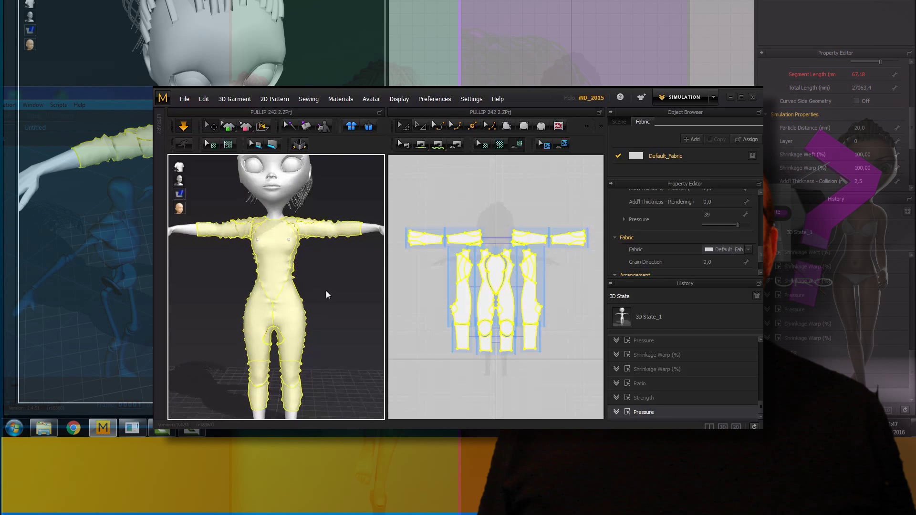
{"action": "left_click_drag", "start_coordinate": [738, 229], "coordinate": [726, 225]}
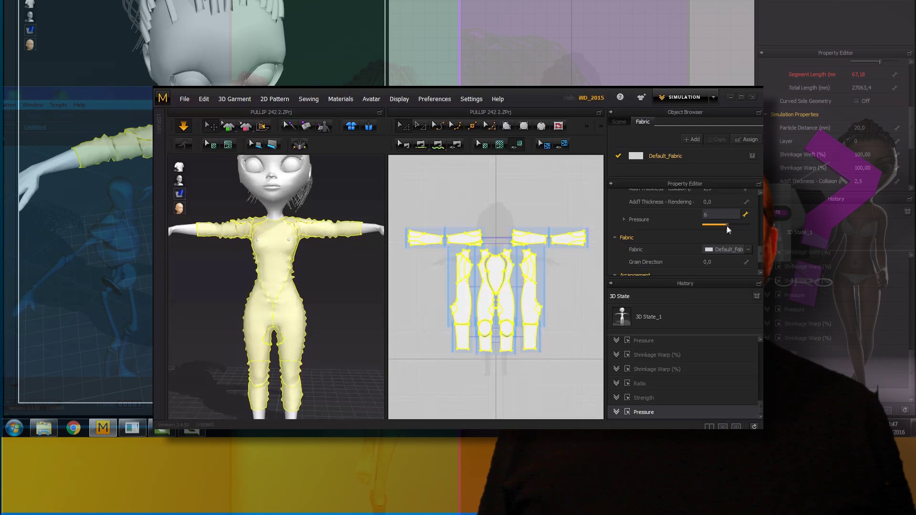
{"action": "mouse_move", "coordinate": [760, 242]}
{"action": "left_mouse_down"}
{"action": "mouse_move", "coordinate": [762, 262]}
{"action": "mouse_move", "coordinate": [762, 229]}
{"action": "left_mouse_up"}
{"action": "mouse_move", "coordinate": [339, 279]}
{"action": "right_mouse_down"}
{"action": "mouse_move", "coordinate": [450, 294]}
{"action": "mouse_move", "coordinate": [337, 298]}
{"action": "mouse_move", "coordinate": [379, 286]}
{"action": "mouse_move", "coordinate": [366, 283]}
{"action": "right_mouse_up"}
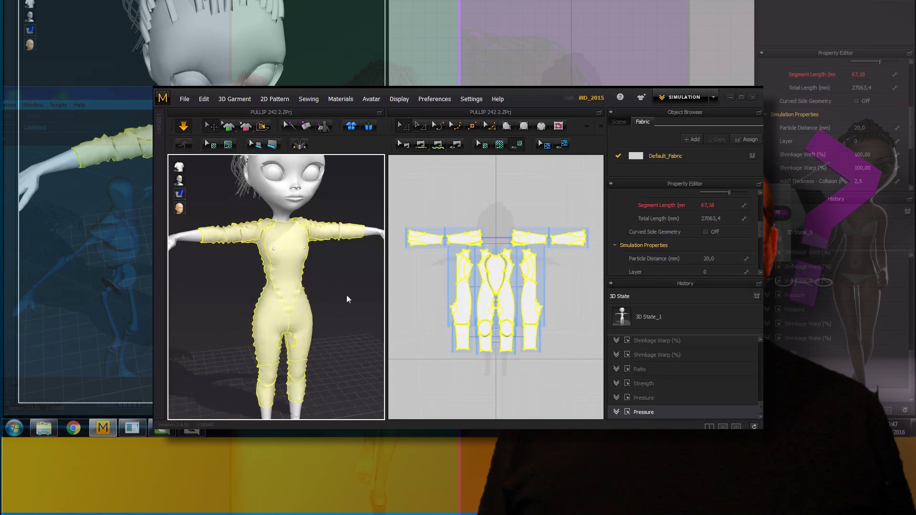
{"action": "mouse_move", "coordinate": [340, 325]}
{"action": "right_mouse_down"}
{"action": "mouse_move", "coordinate": [359, 300]}
{"action": "mouse_move", "coordinate": [333, 297]}
{"action": "mouse_move", "coordinate": [366, 293]}
{"action": "mouse_move", "coordinate": [351, 300]}
{"action": "right_mouse_up"}
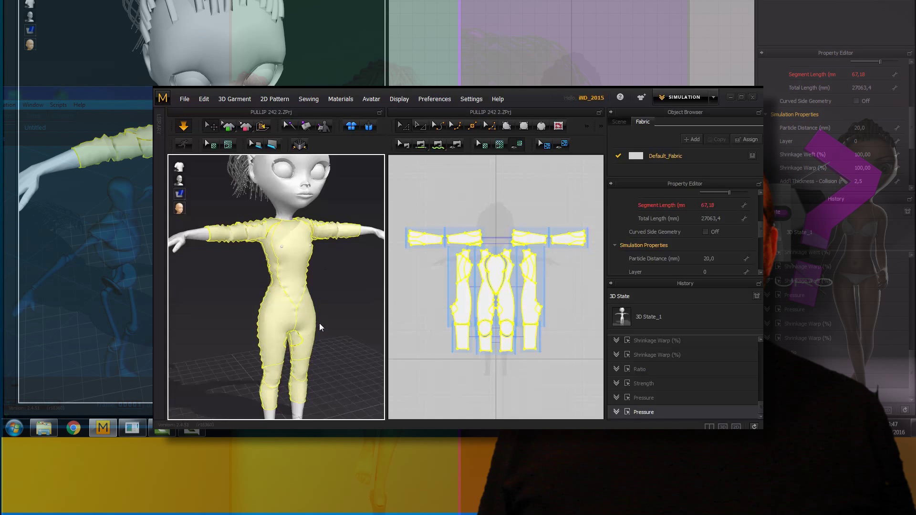
{"action": "right_click_drag", "start_coordinate": [338, 293], "coordinate": [338, 317]}
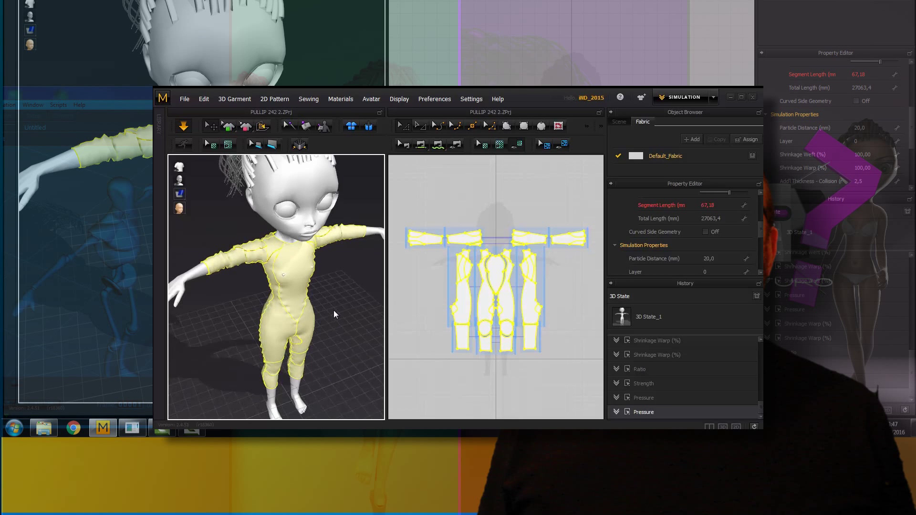
{"action": "mouse_move", "coordinate": [351, 301]}
{"action": "right_mouse_down"}
{"action": "mouse_move", "coordinate": [388, 311]}
{"action": "mouse_move", "coordinate": [334, 297]}
{"action": "mouse_move", "coordinate": [347, 326]}
{"action": "right_mouse_up"}
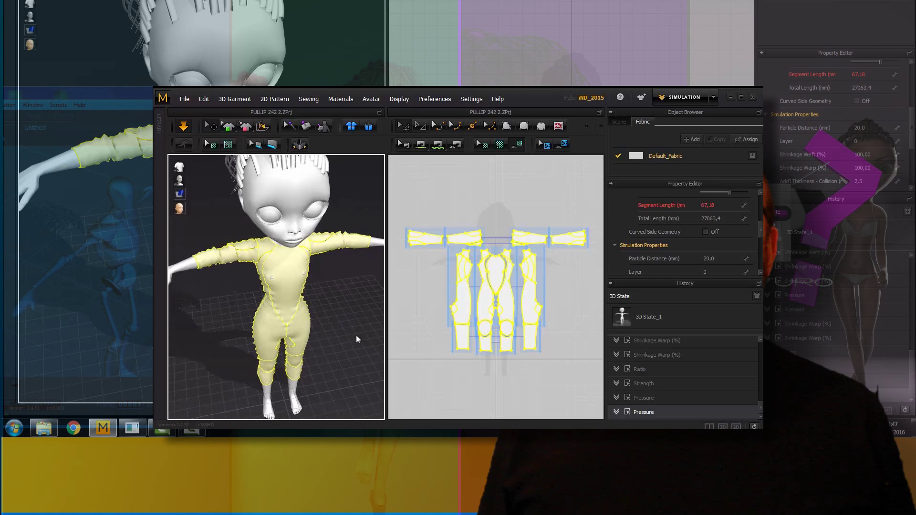